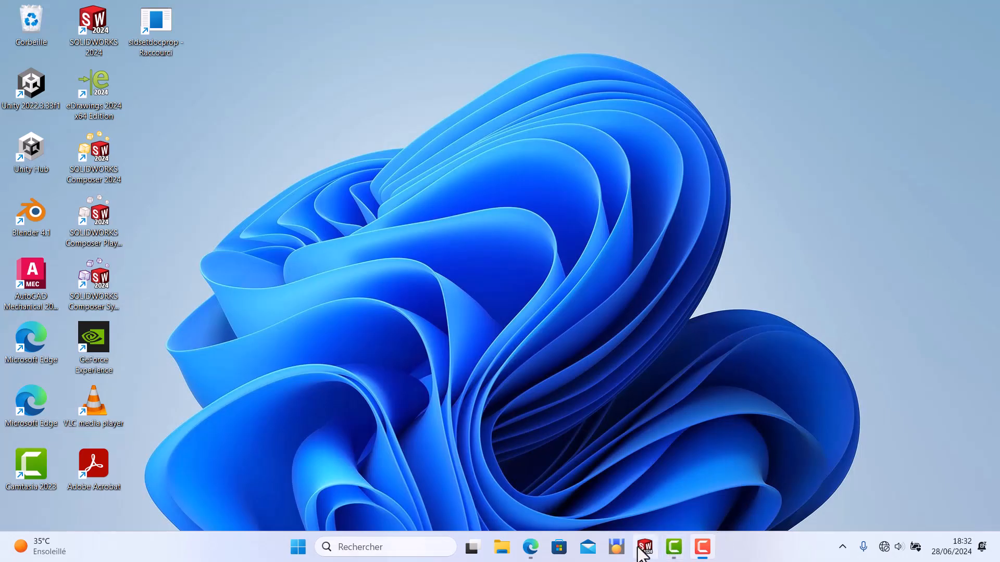
# Switch to SOLIDWORKS and sketch an origin-centred circle of 12.5 mm radius on the shaft's annular shoulder face, matching its outer edge.
pyautogui.click(645, 547)
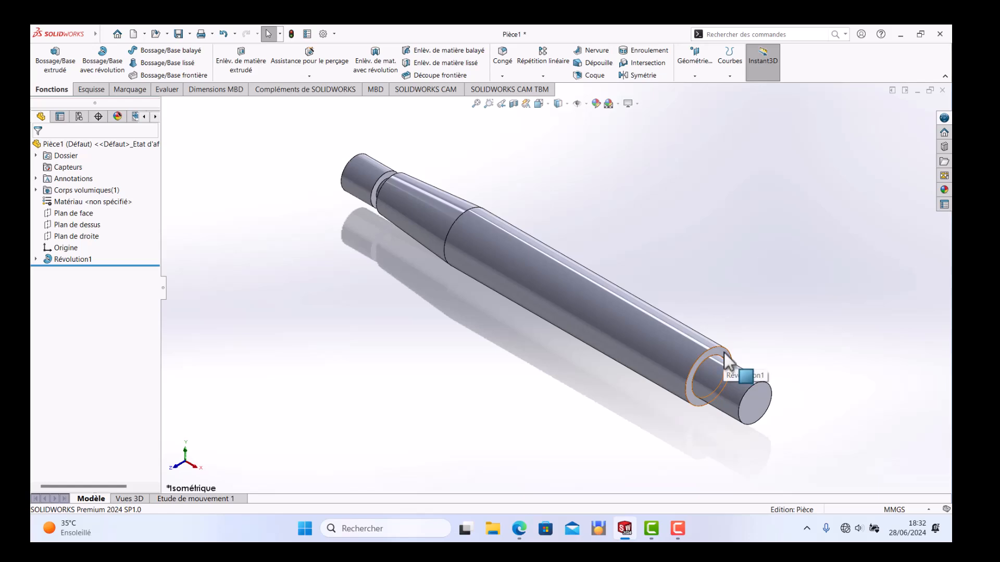
pyautogui.click(723, 354)
pyautogui.click(809, 329)
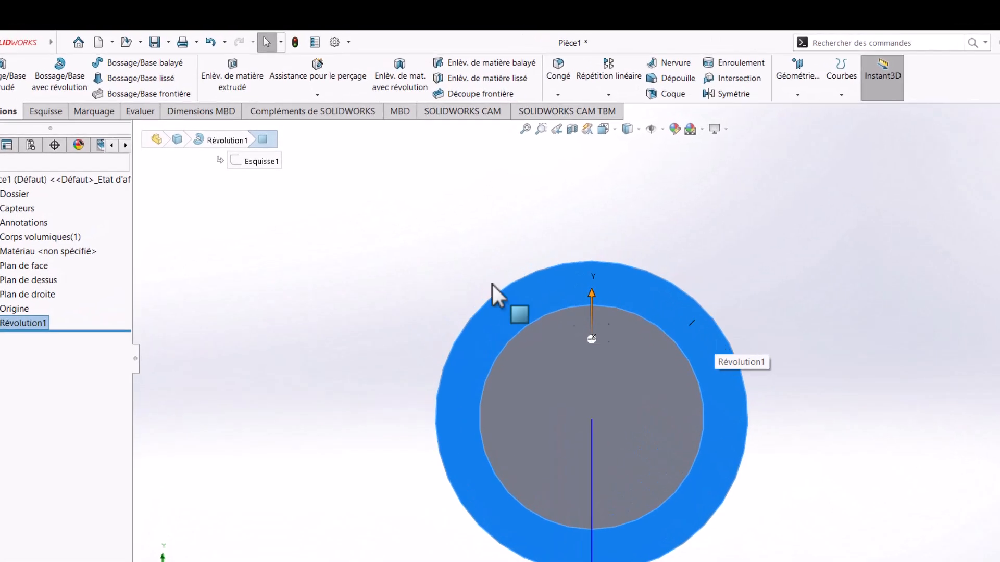
pyautogui.click(45, 113)
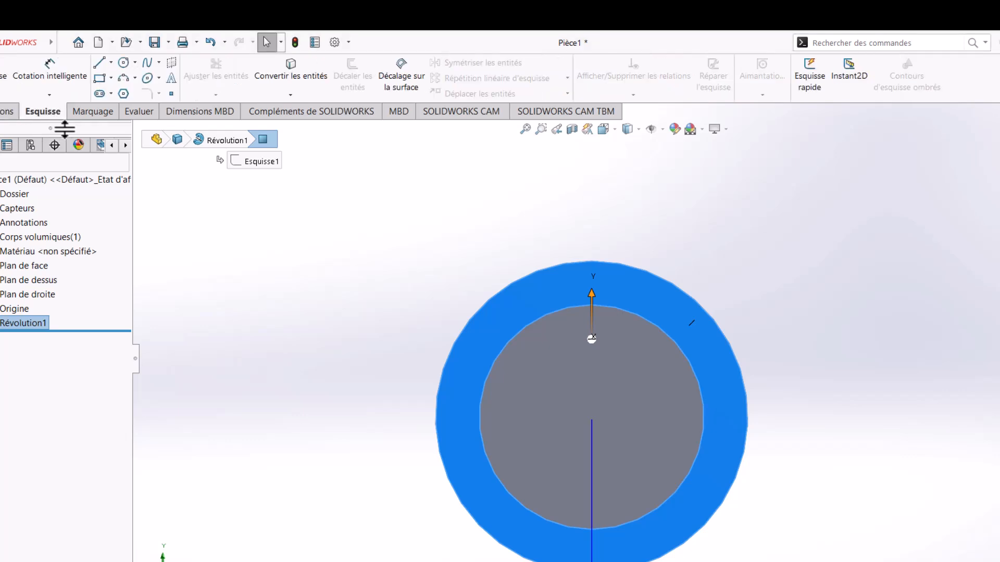
pyautogui.click(123, 63)
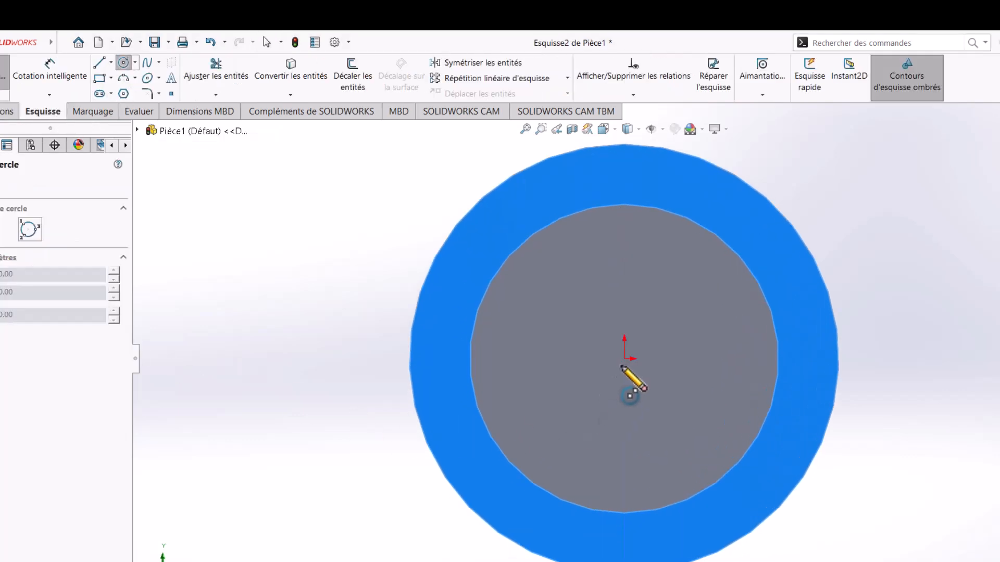
pyautogui.click(624, 358)
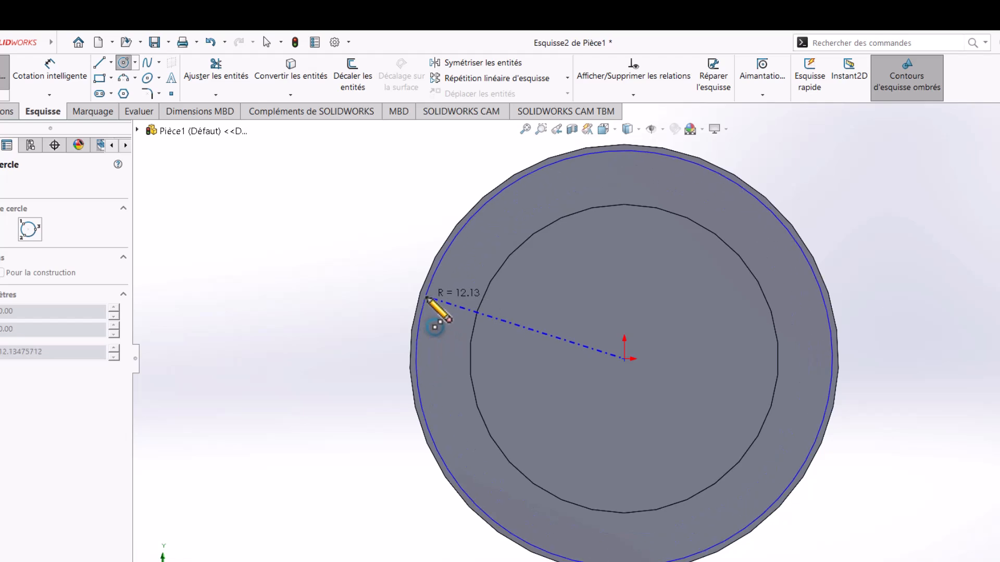
pyautogui.click(423, 298)
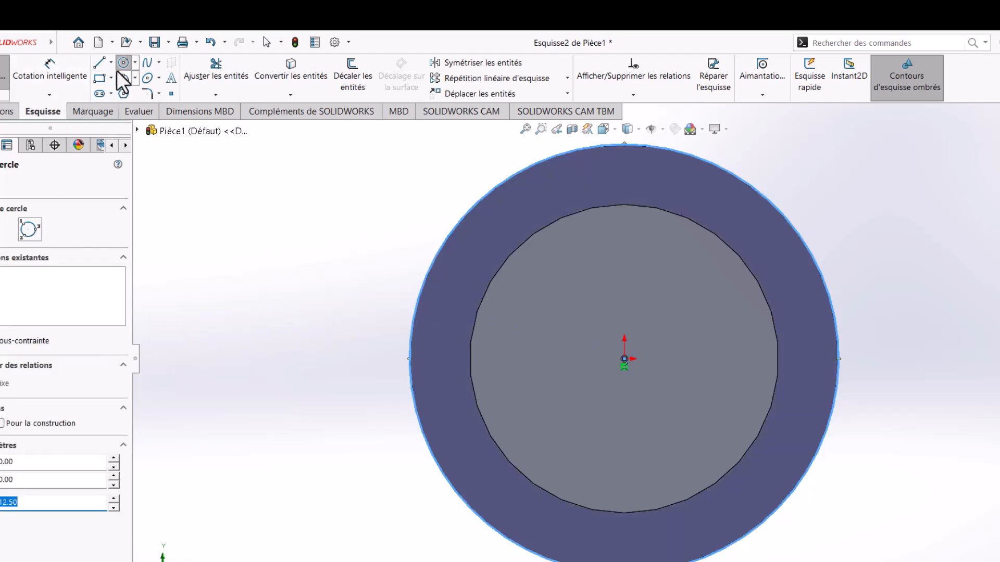
# Sketch a second origin-centred circle between the shoulder's inner and outer edges and set its diameter to 21 mm.
pyautogui.click(624, 358)
pyautogui.click(455, 282)
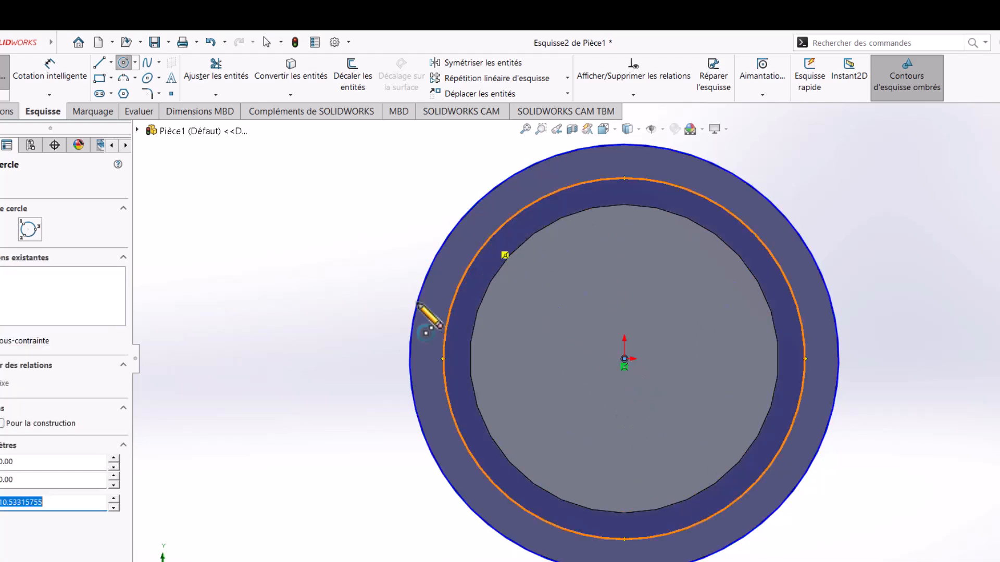
pyautogui.click(31, 73)
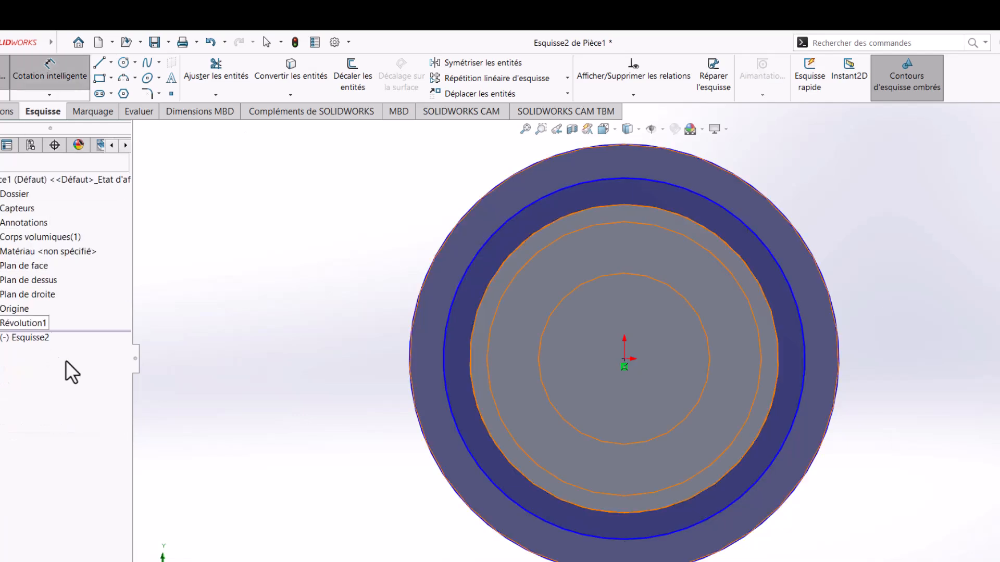
pyautogui.click(445, 352)
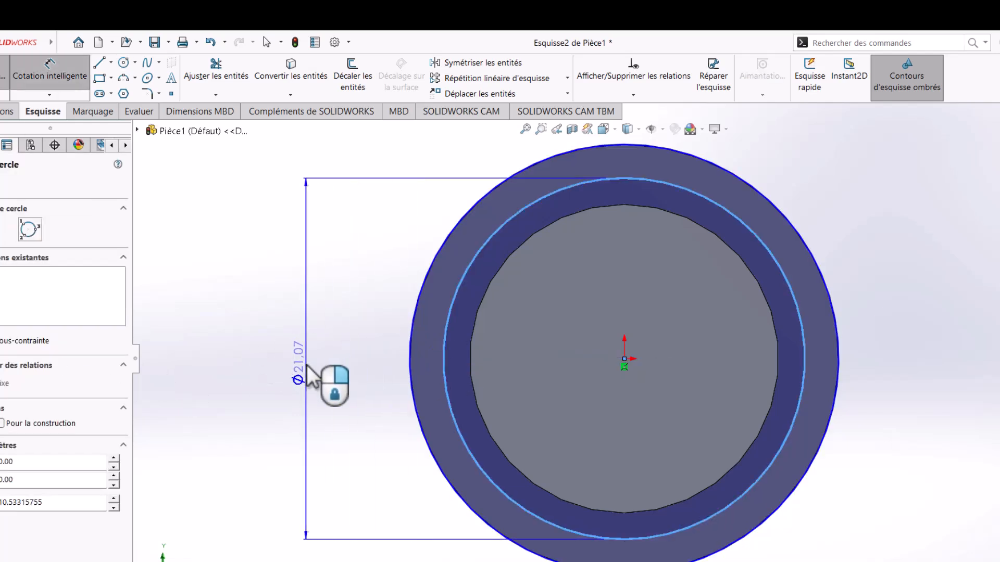
pyautogui.click(307, 375)
pyautogui.write('21')
pyautogui.press('Return')
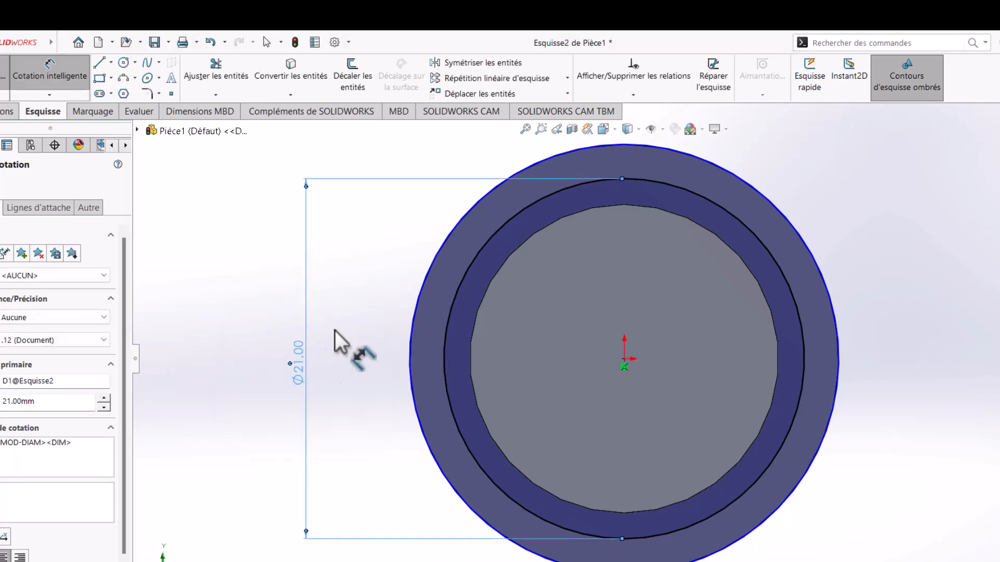
# Sketch a vertical centerline about 4.4 mm long directly above the origin, crossing the 21 mm circle.
pyautogui.click(111, 62)
pyautogui.click(98, 93)
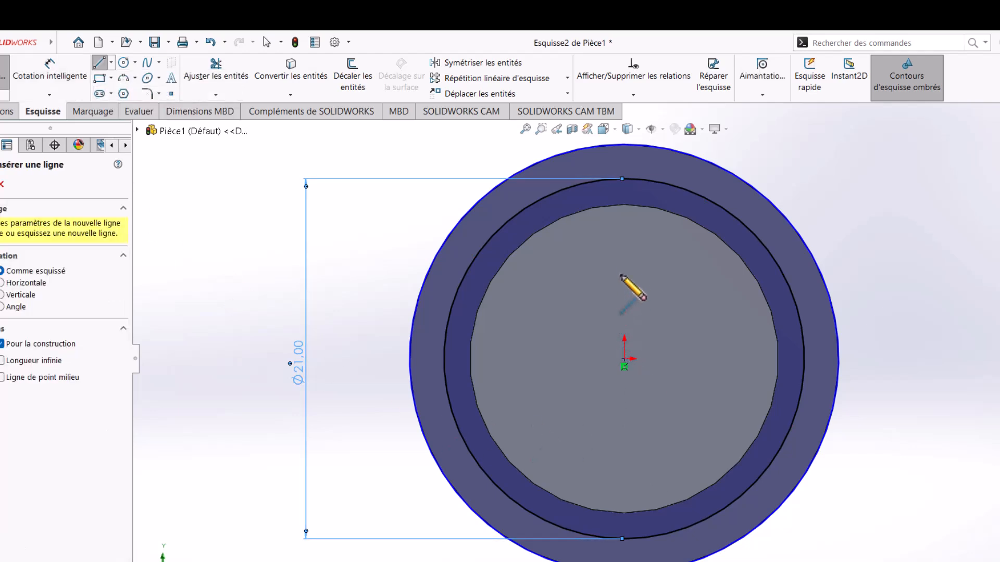
pyautogui.click(625, 231)
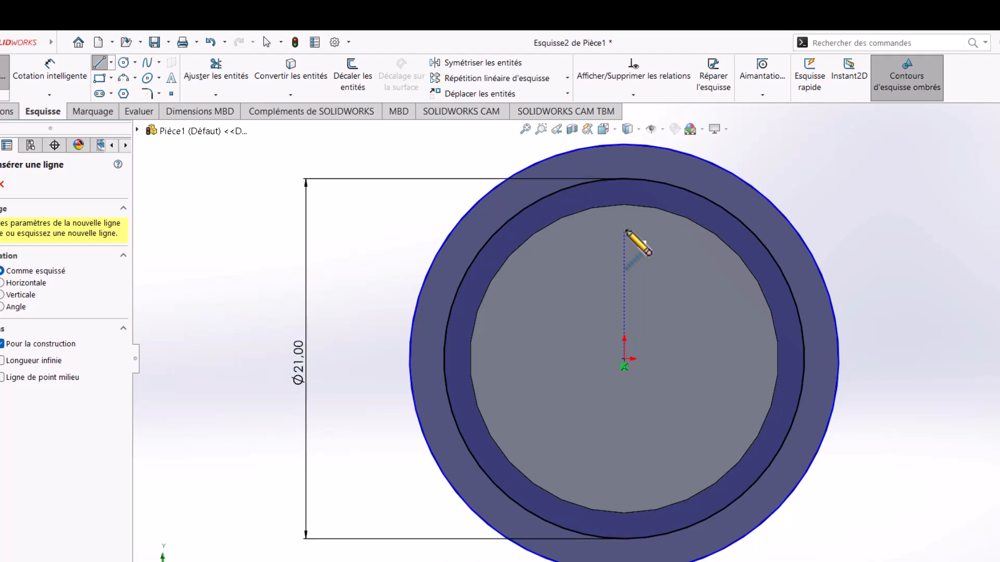
pyautogui.click(625, 154)
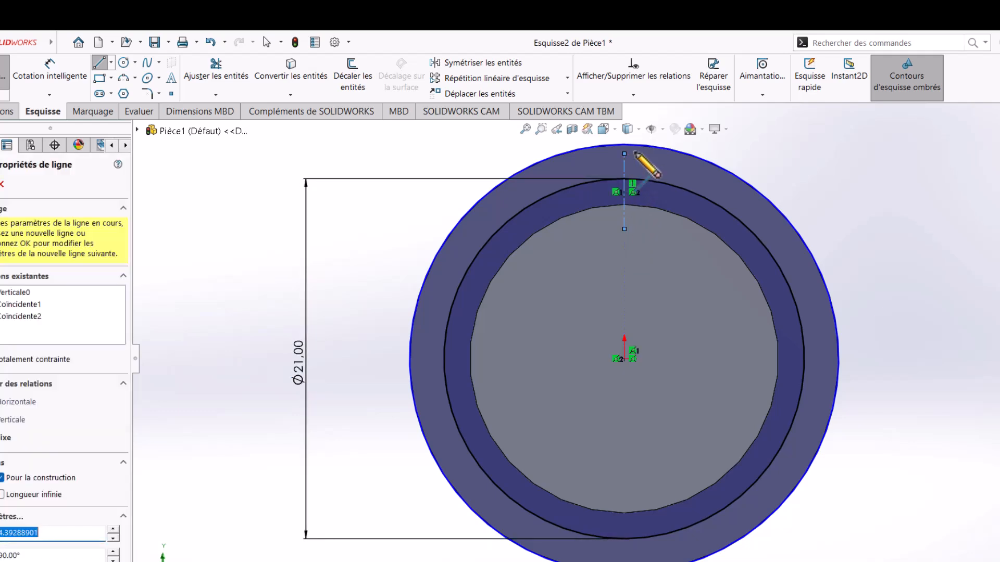
pyautogui.press('Escape')
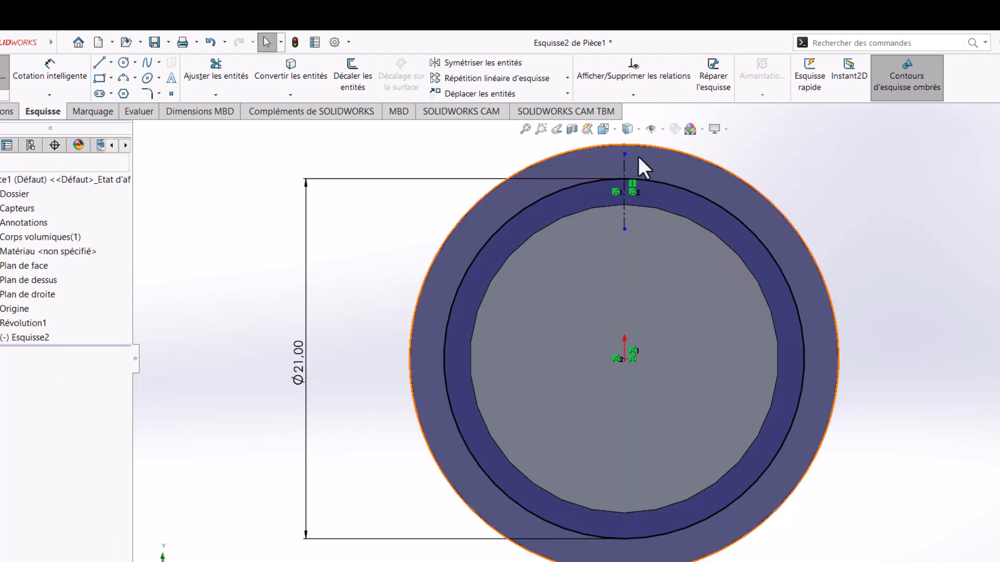
# Sketch a vertical line about 3.8 mm long just right of the centerline, crossing the 21 mm circle.
pyautogui.click(99, 63)
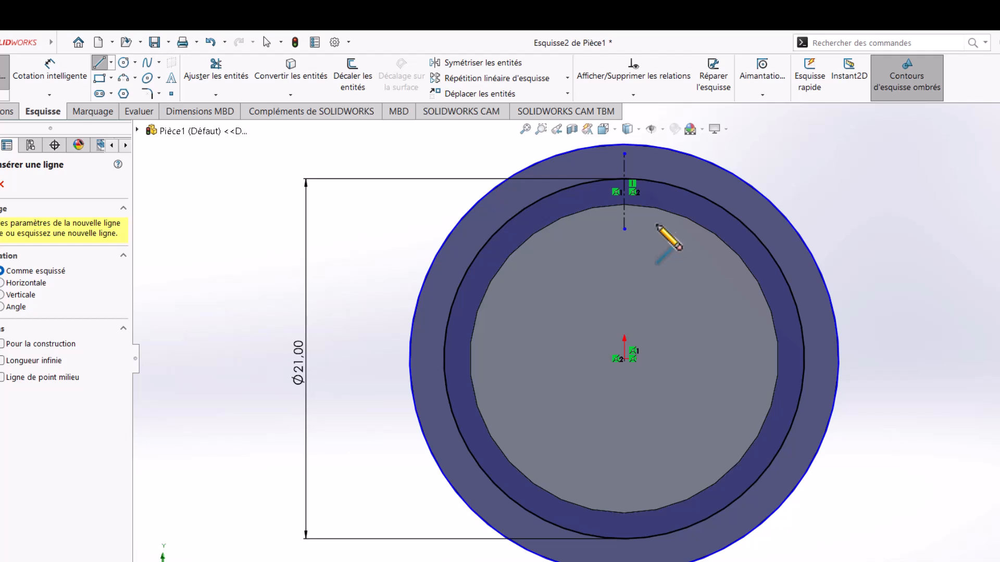
pyautogui.click(656, 225)
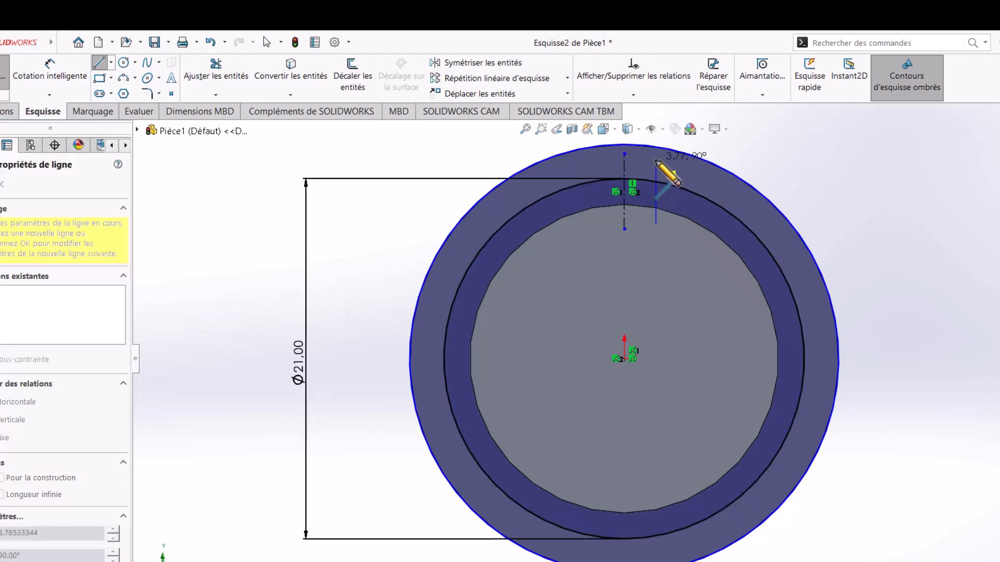
pyautogui.click(656, 159)
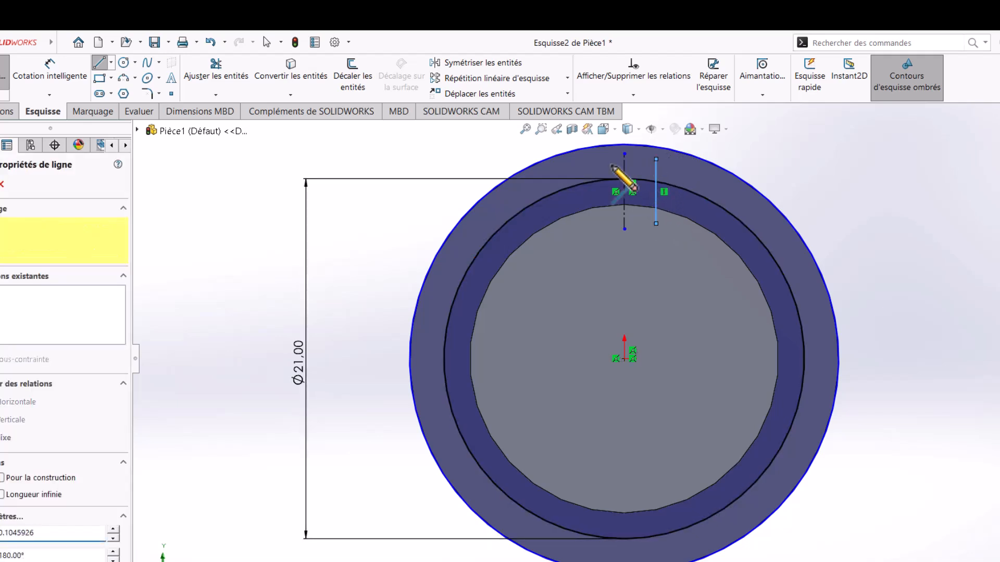
# Dimension the distance between the vertical line and the centerline as 2.5 mm.
pyautogui.click(51, 69)
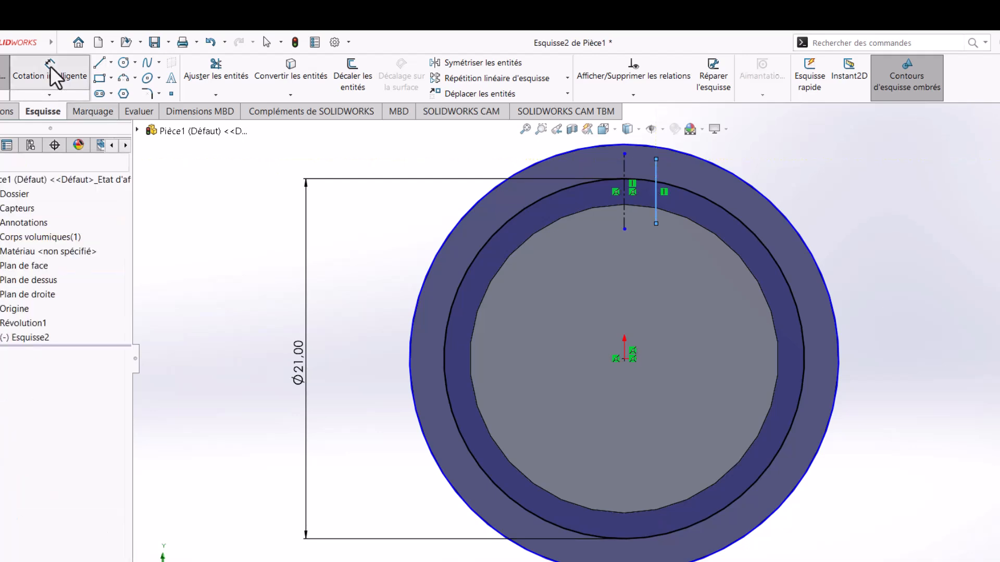
pyautogui.click(655, 211)
pyautogui.click(625, 209)
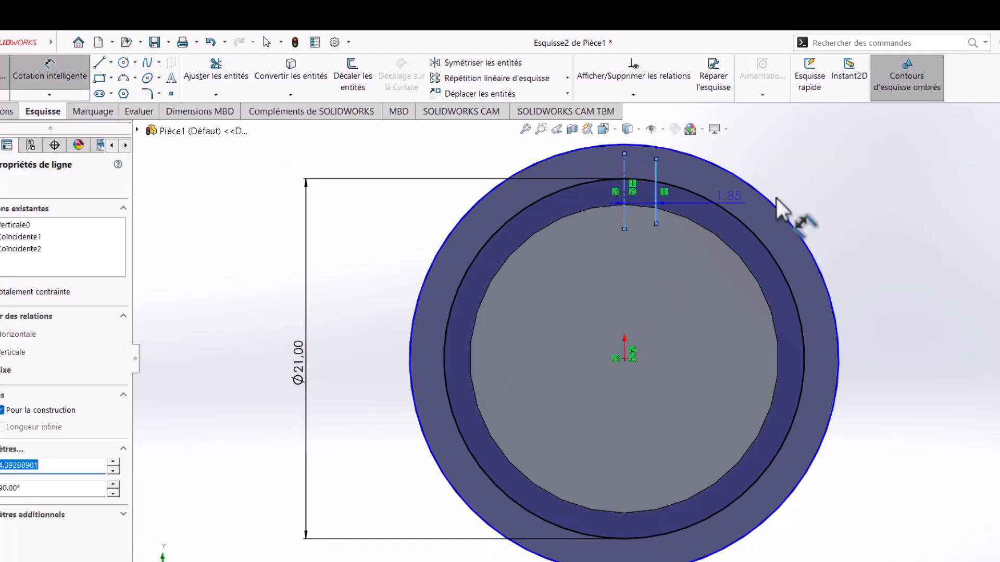
pyautogui.click(833, 178)
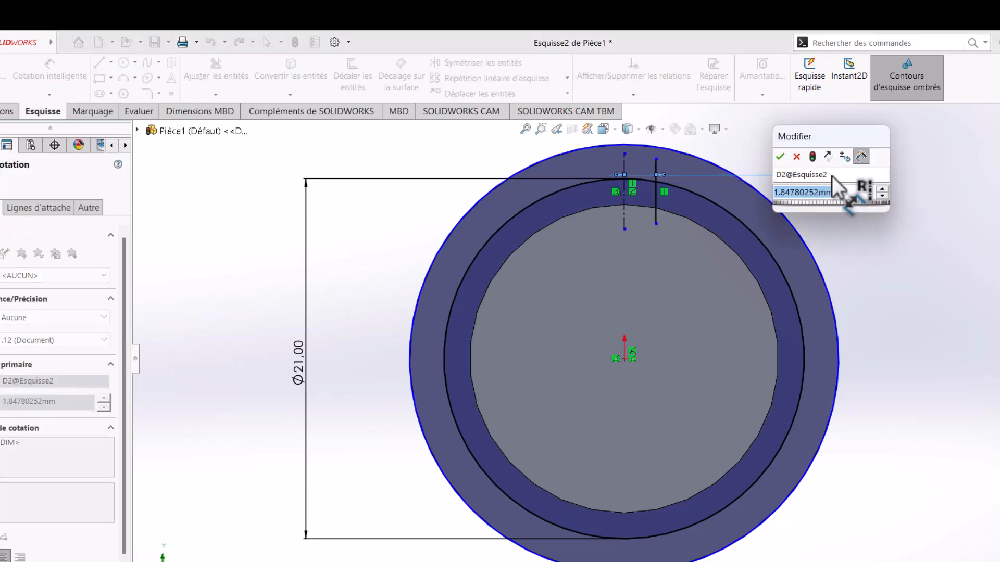
pyautogui.write('2.5')
pyautogui.press('Return')
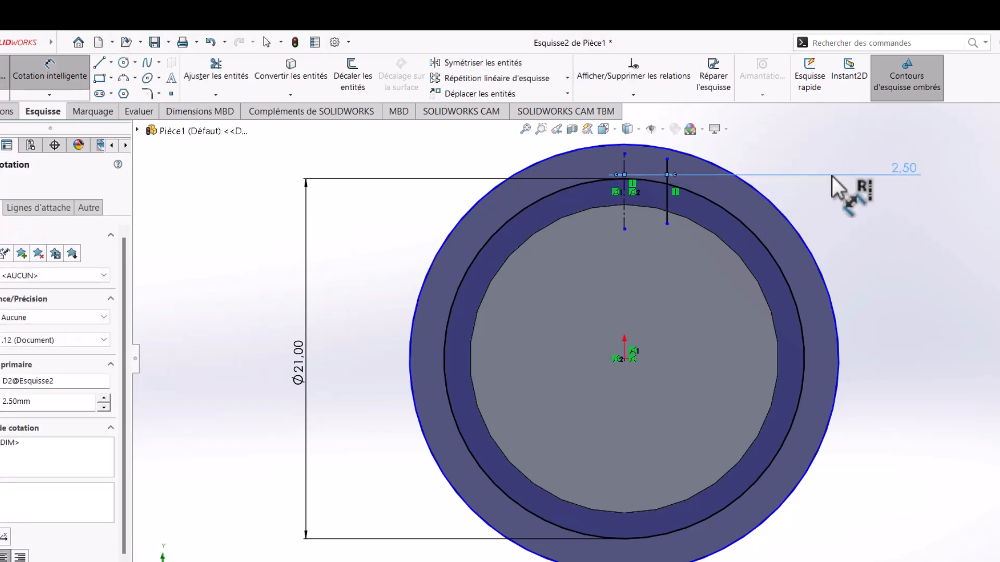
# Mirror the vertical line about the centerline, keeping the original.
pyautogui.click(453, 67)
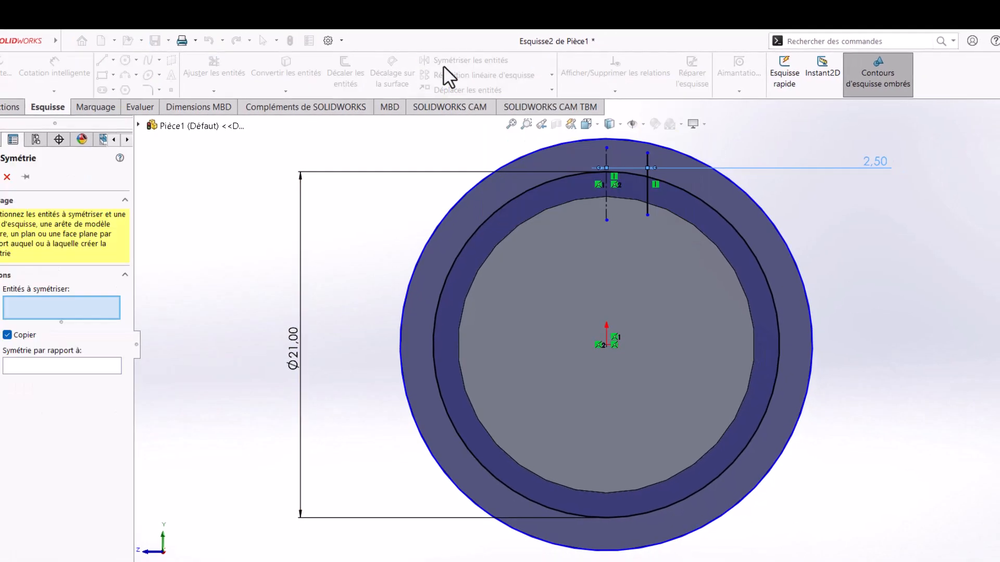
pyautogui.click(646, 202)
pyautogui.click(56, 366)
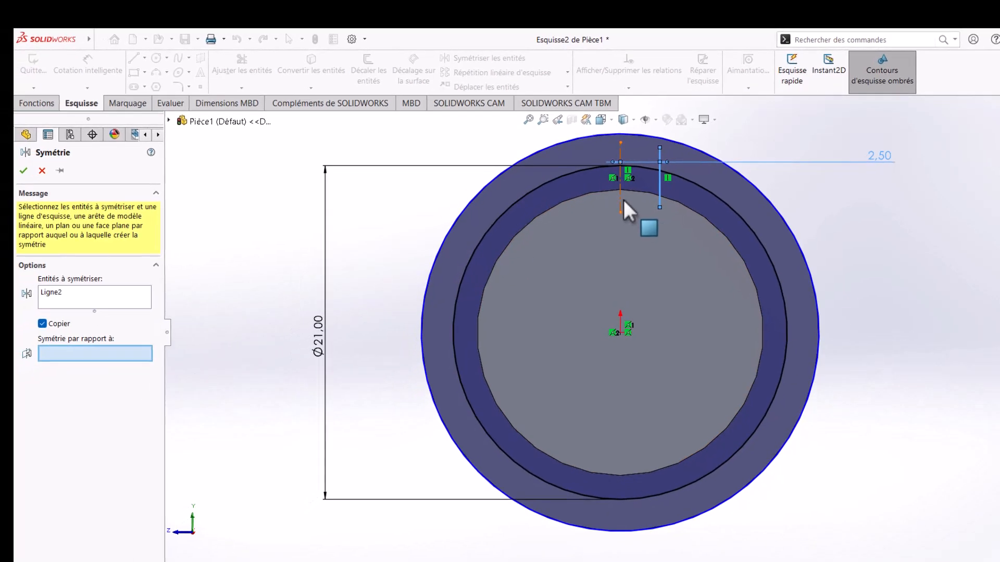
pyautogui.click(623, 199)
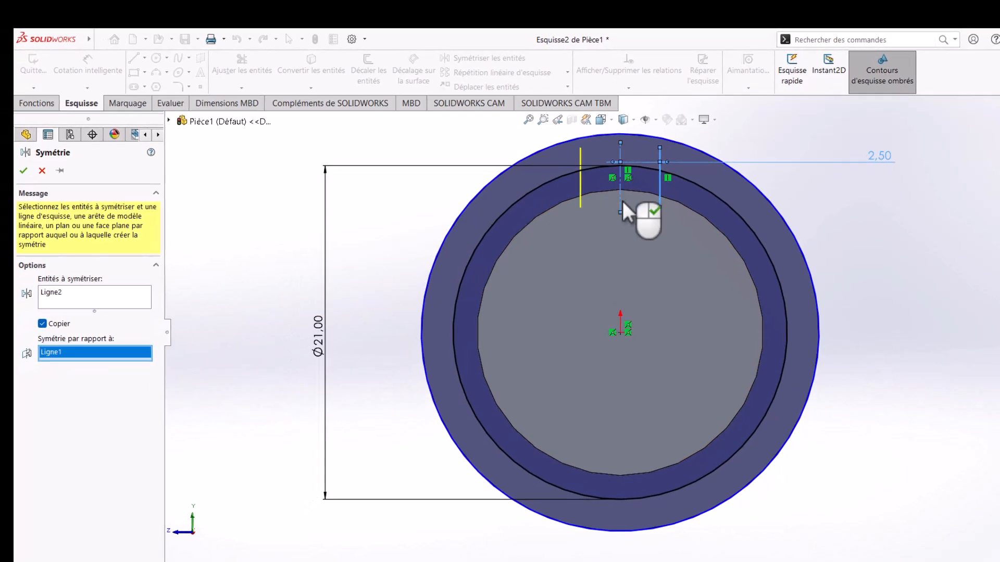
pyautogui.click(24, 171)
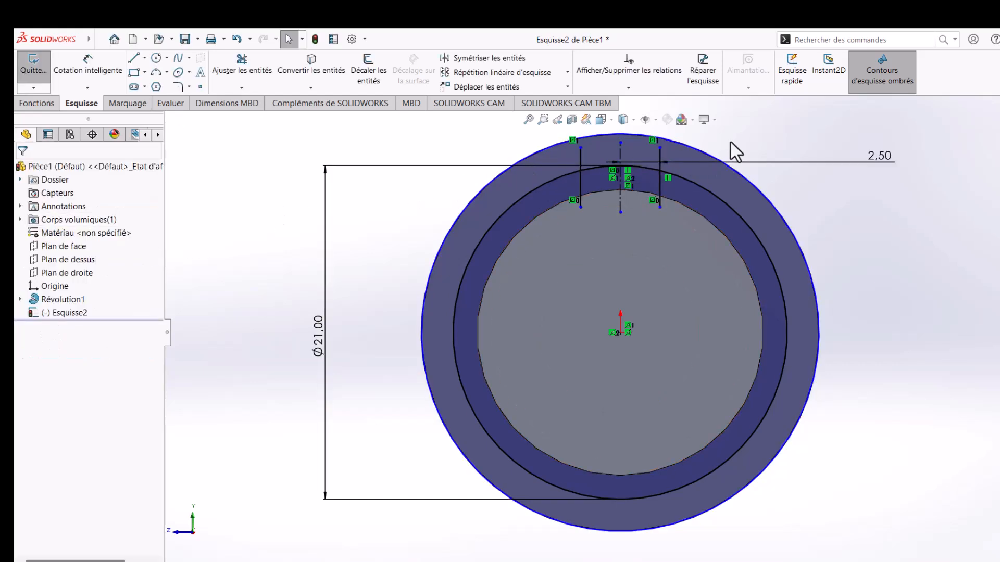
# Stretch the upper ends of the two mirrored vertical lines beyond the outer circle.
pyautogui.scroll(-2, 724, 146)
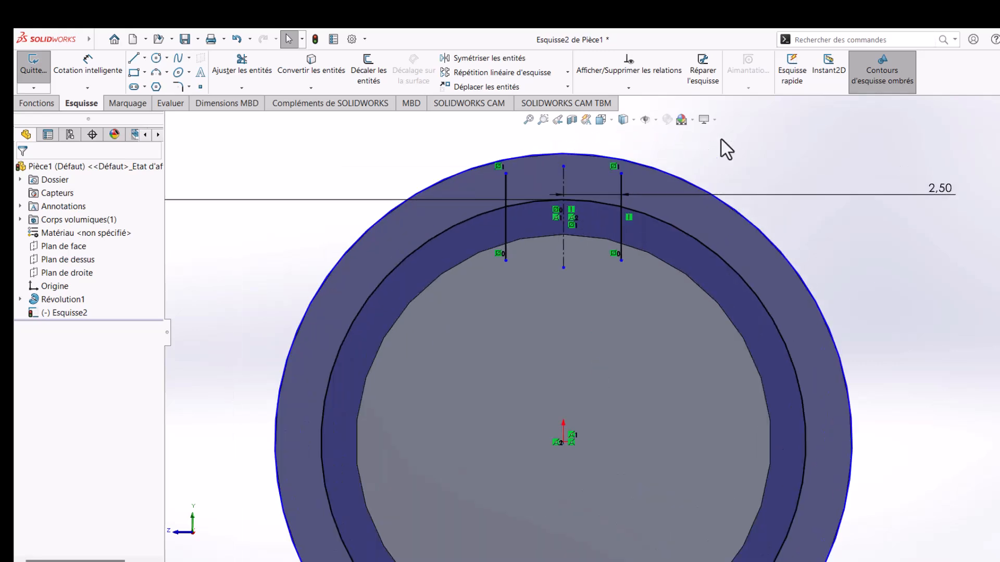
pyautogui.scroll(2, 670, 156)
pyautogui.moveTo(621, 223); pyautogui.dragTo(628, 174)
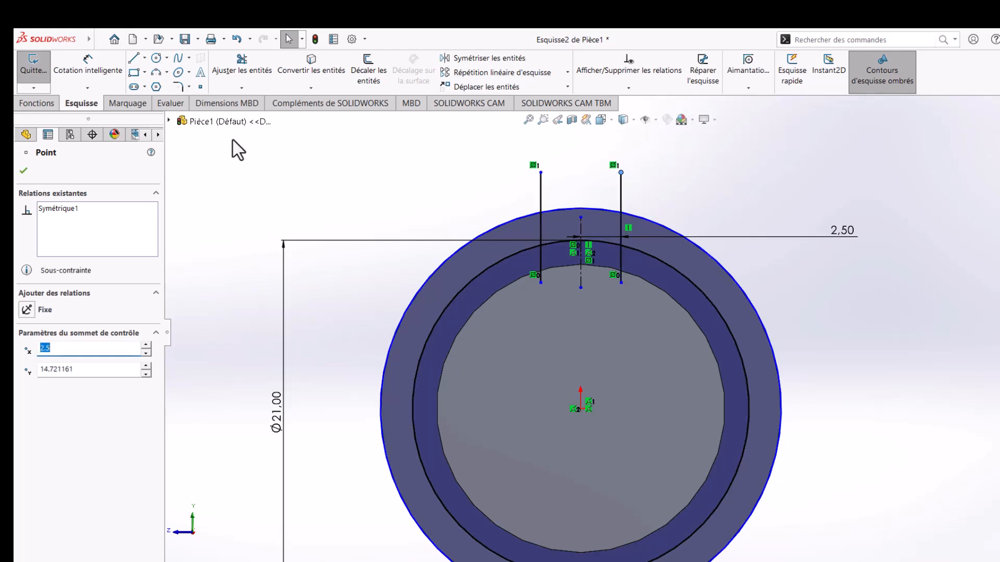
# Trim both vertical lines to the nearest intersection so they span only between the 21 mm circle and the outer circle.
pyautogui.click(240, 78)
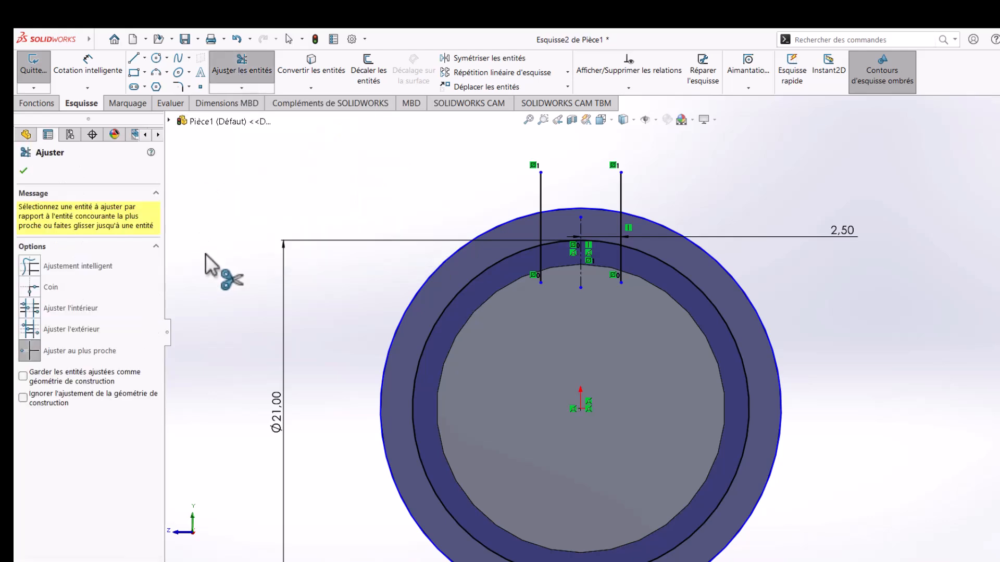
pyautogui.click(540, 261)
pyautogui.click(620, 262)
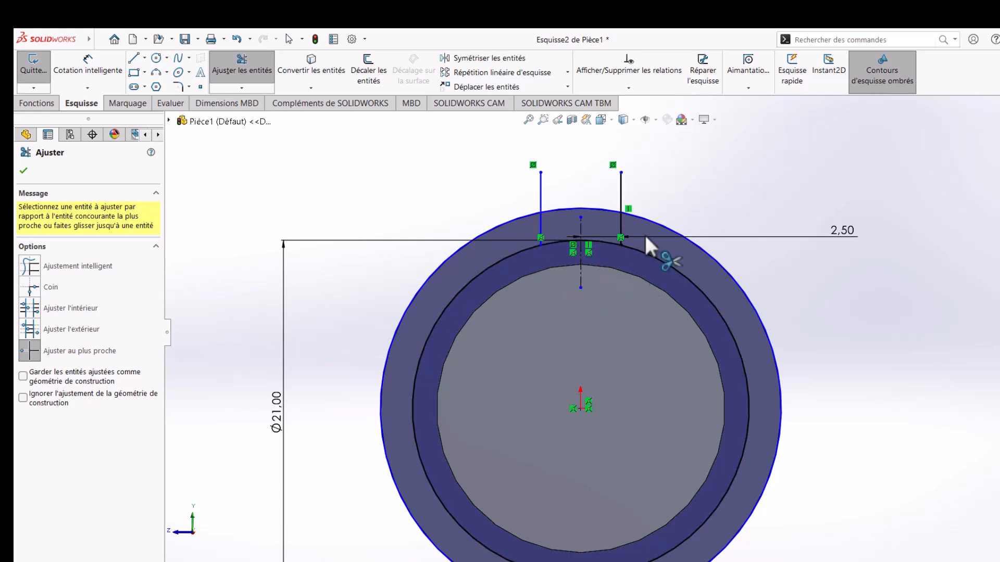
pyautogui.click(621, 191)
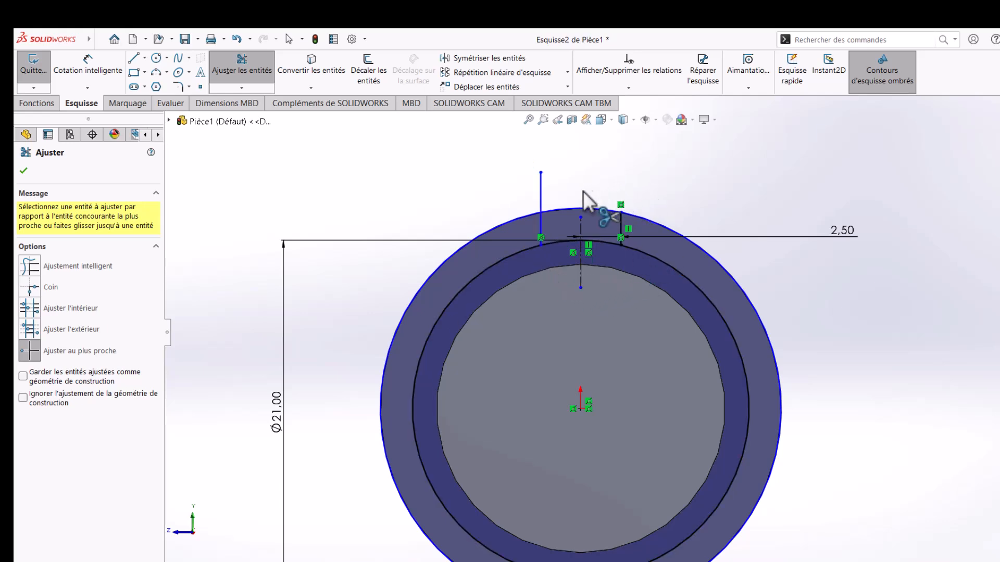
pyautogui.click(540, 190)
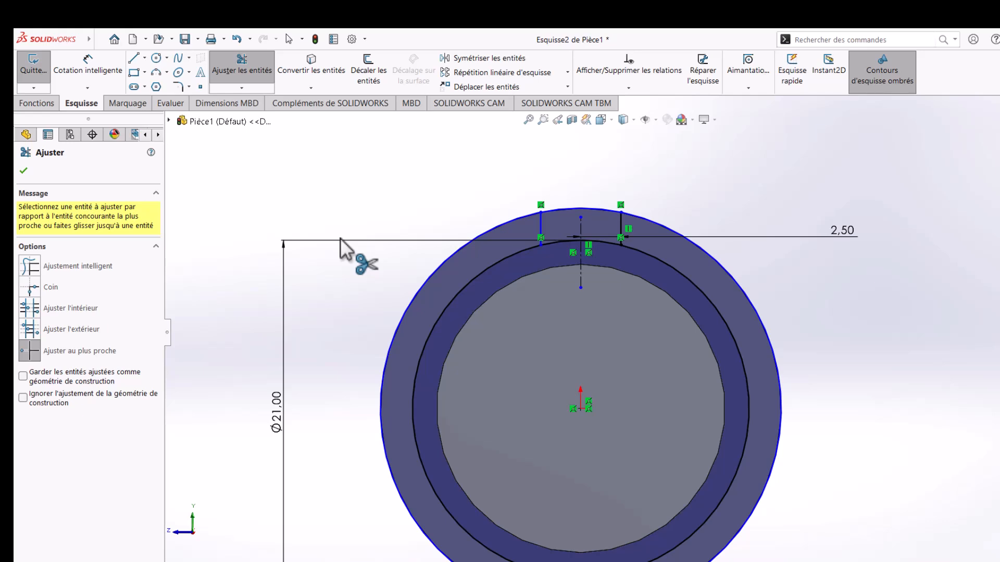
pyautogui.click(21, 172)
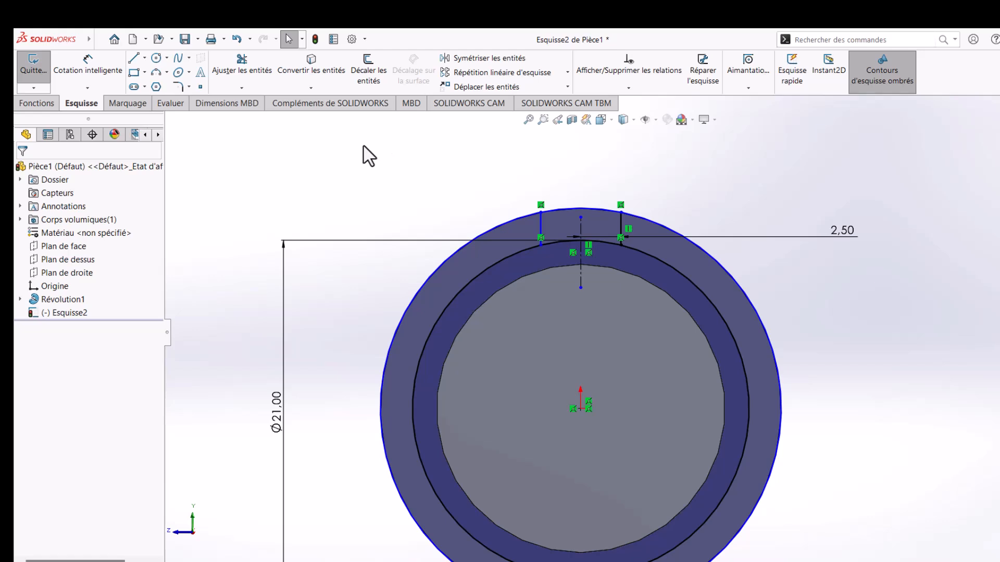
# Repeat the two vertical side lines in a circular sketch pattern of 6 equally spaced instances over 360° about the origin.
pyautogui.click(541, 224)
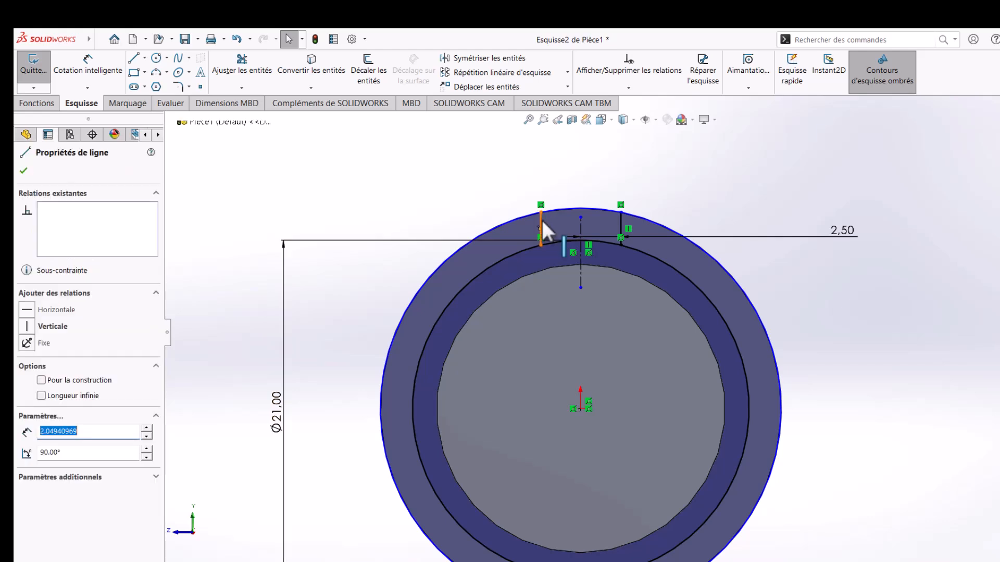
pyautogui.keyDown('ctrl'); pyautogui.click(621, 217); pyautogui.keyUp('ctrl')
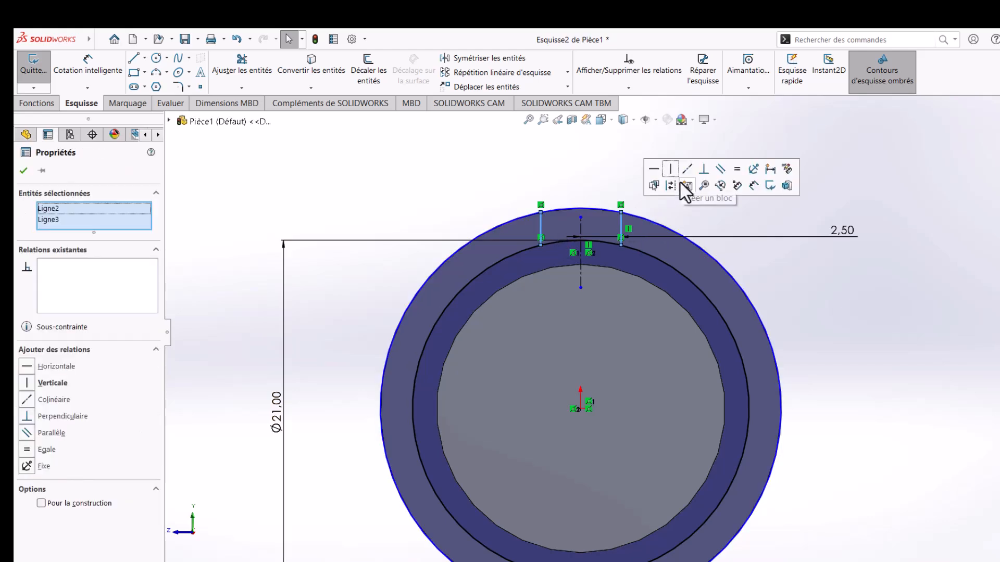
pyautogui.click(567, 74)
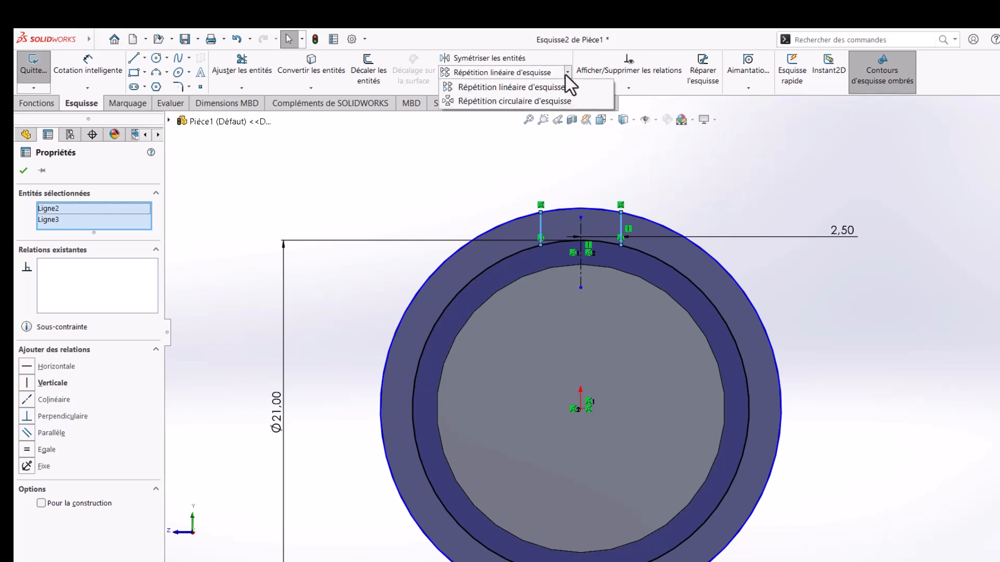
pyautogui.click(527, 102)
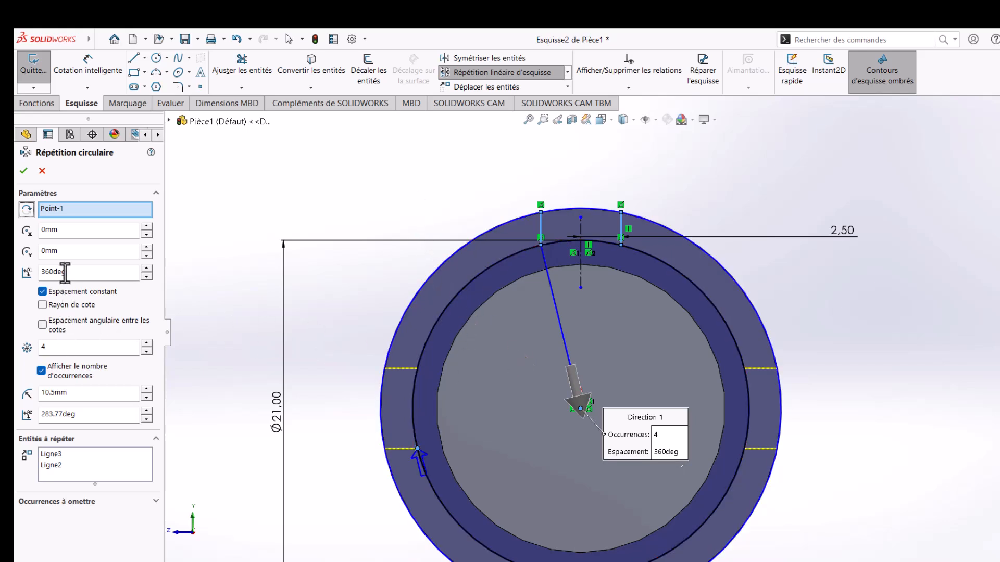
pyautogui.click(146, 344)
pyautogui.click(146, 344)
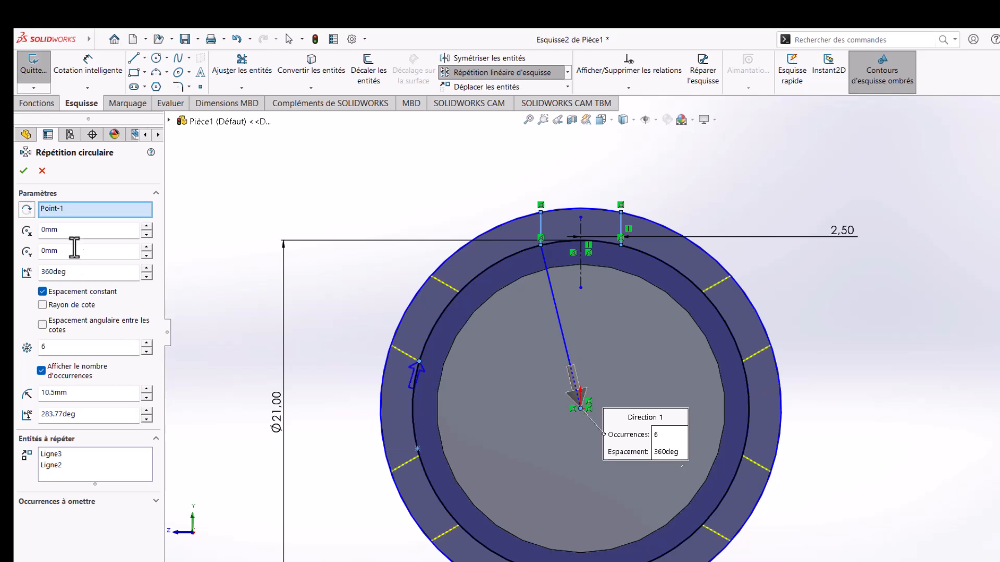
pyautogui.click(23, 171)
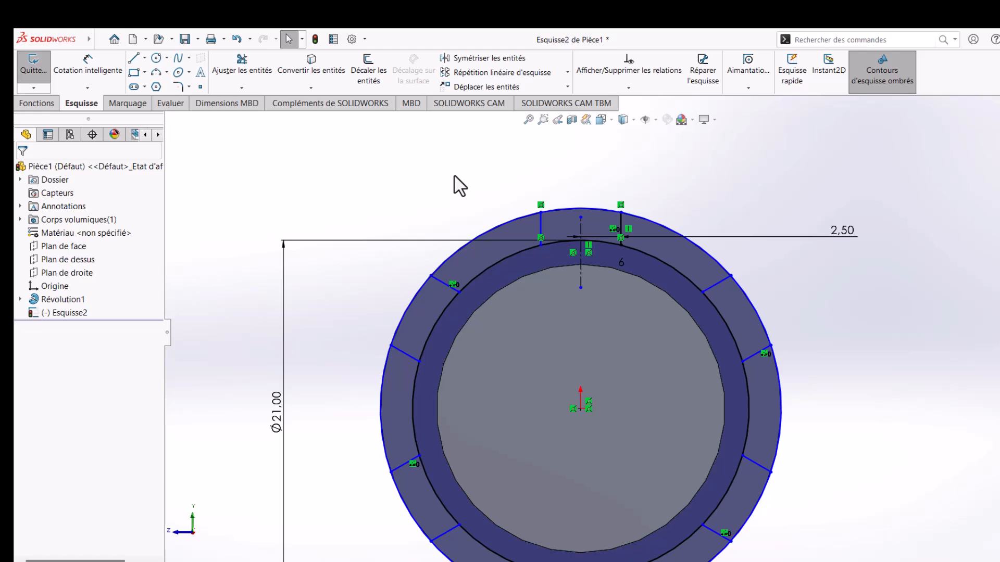
# Trim the inner and outer circle arcs directly above and below the left-hand sector so that it stands alone.
pyautogui.press('f')
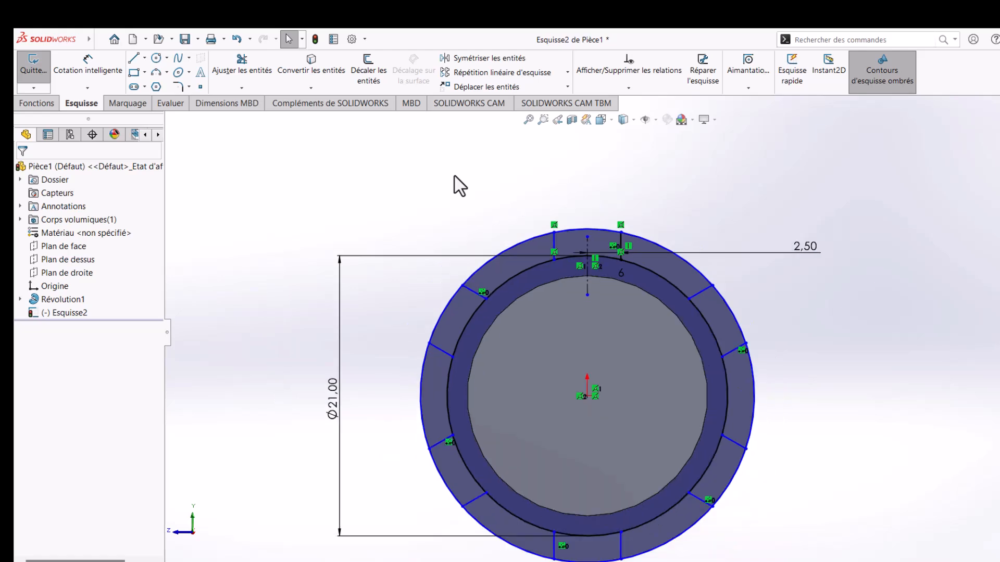
pyautogui.scroll(1, 454, 176)
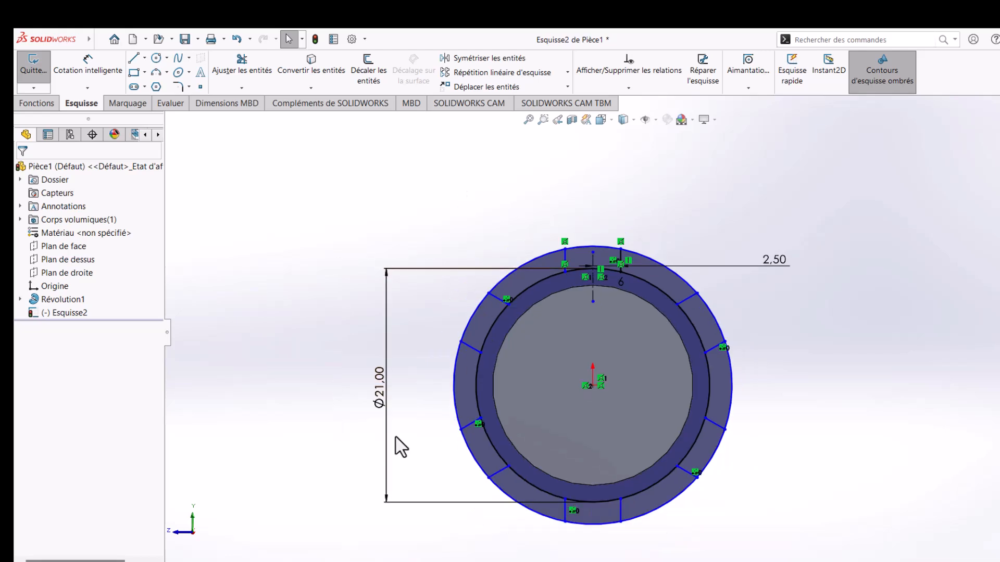
pyautogui.scroll(-1, 395, 437)
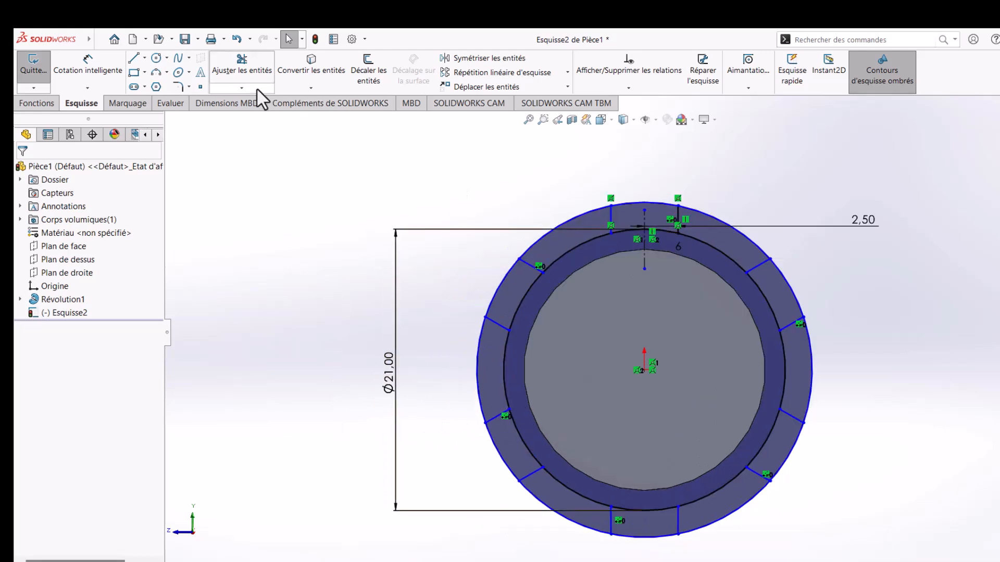
pyautogui.click(243, 78)
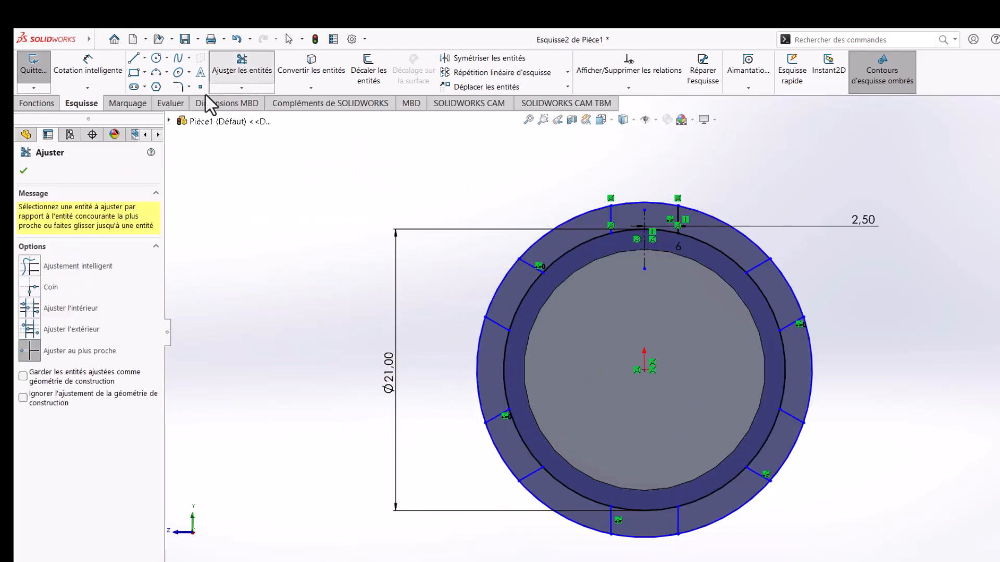
pyautogui.click(519, 302)
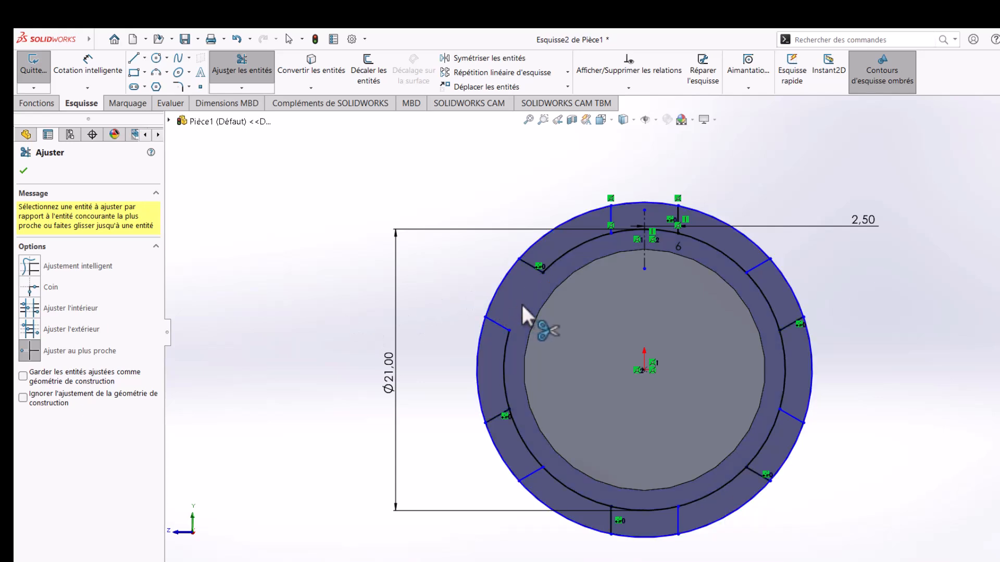
pyautogui.click(498, 285)
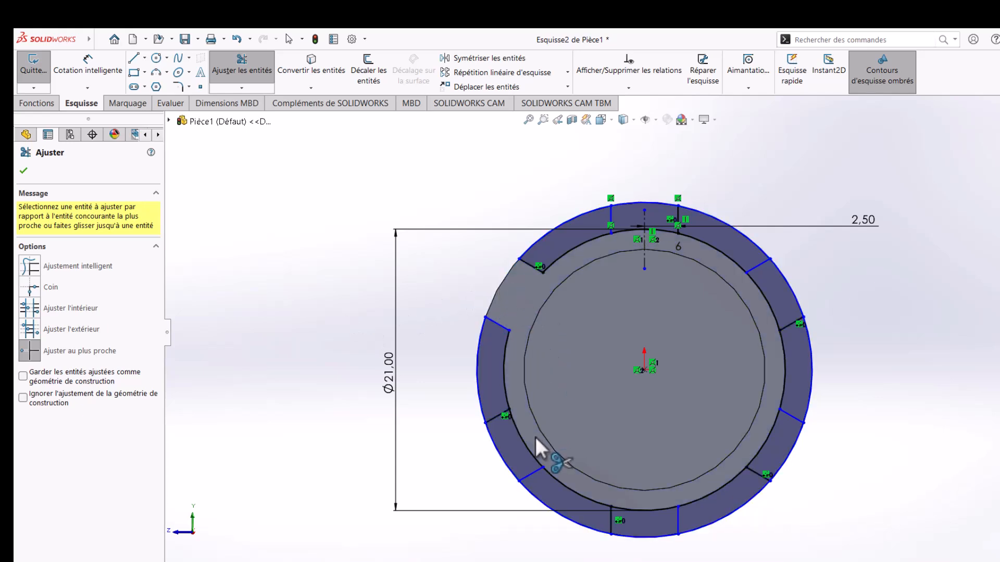
pyautogui.click(519, 436)
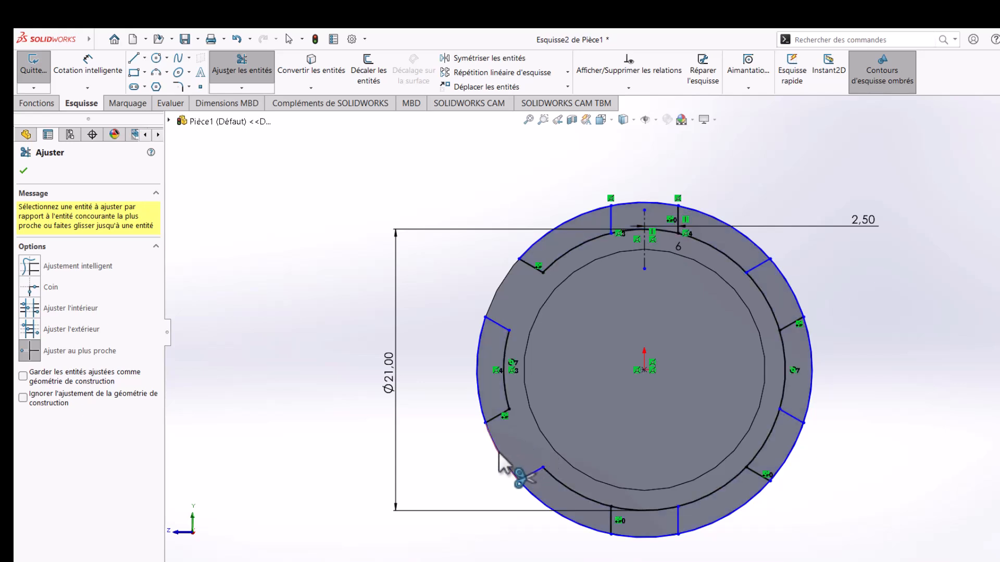
pyautogui.click(499, 458)
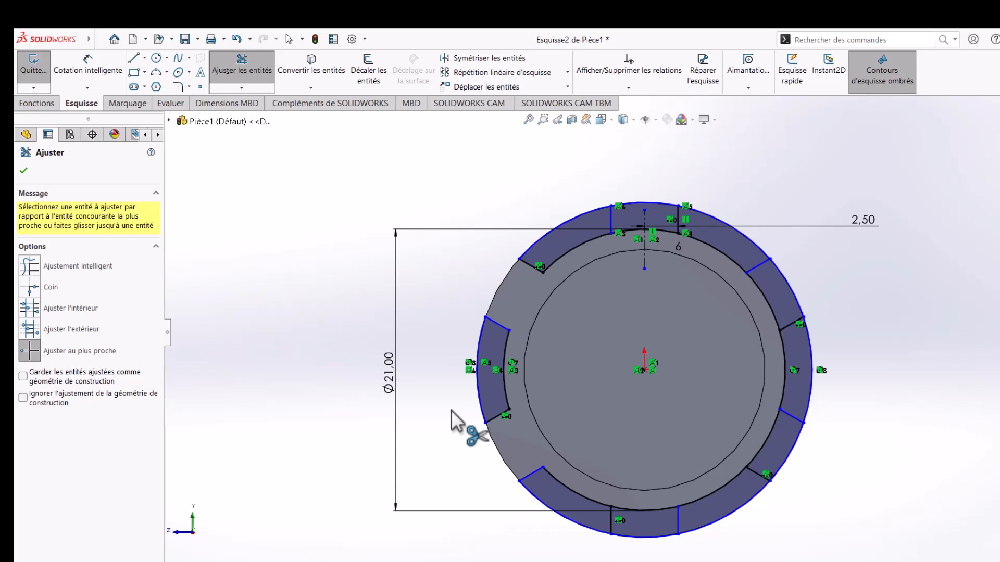
# Trim the radial lines and inner circle arcs along the lower part of the ring, plus the lower-left outer arc.
pyautogui.click(511, 364)
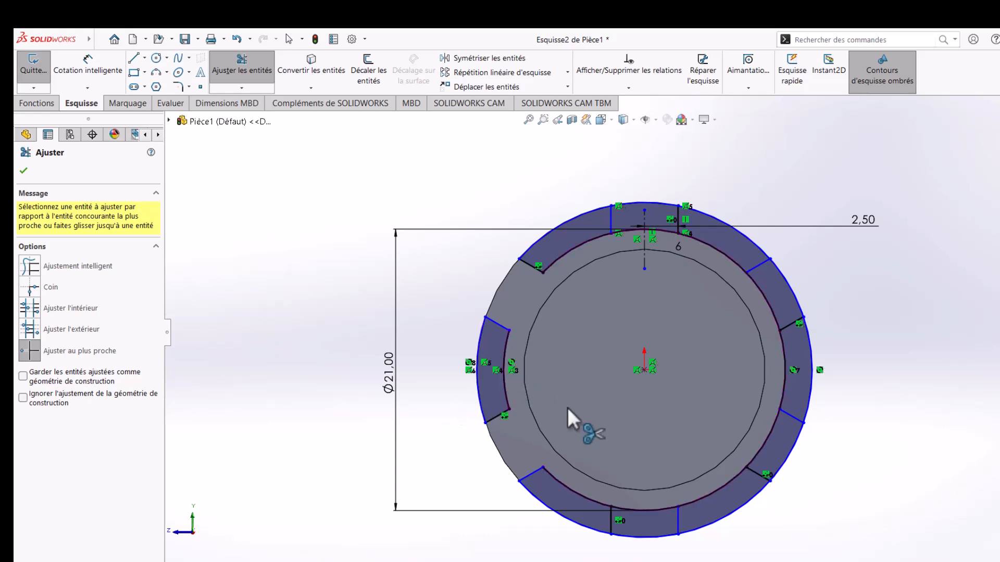
pyautogui.click(580, 492)
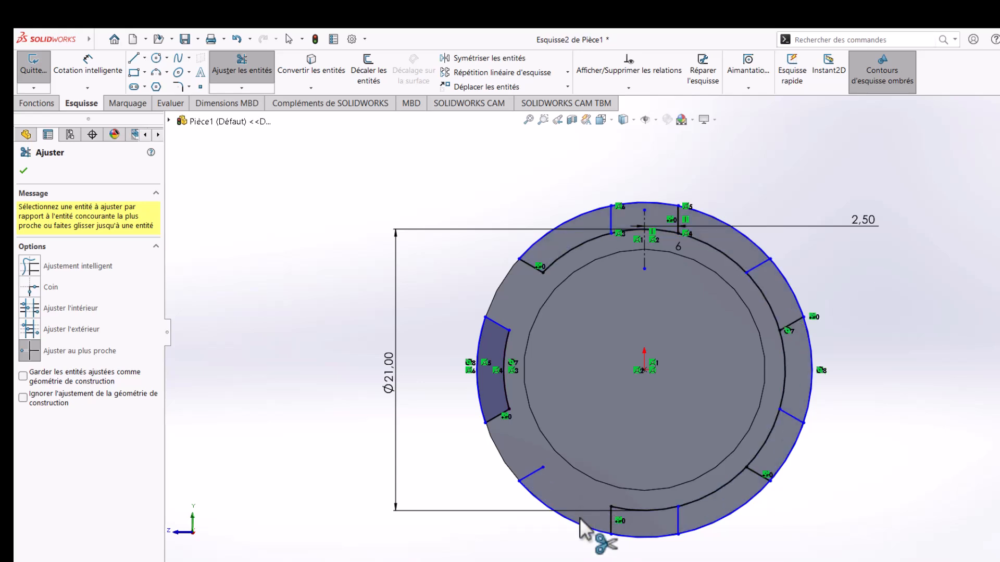
pyautogui.click(579, 524)
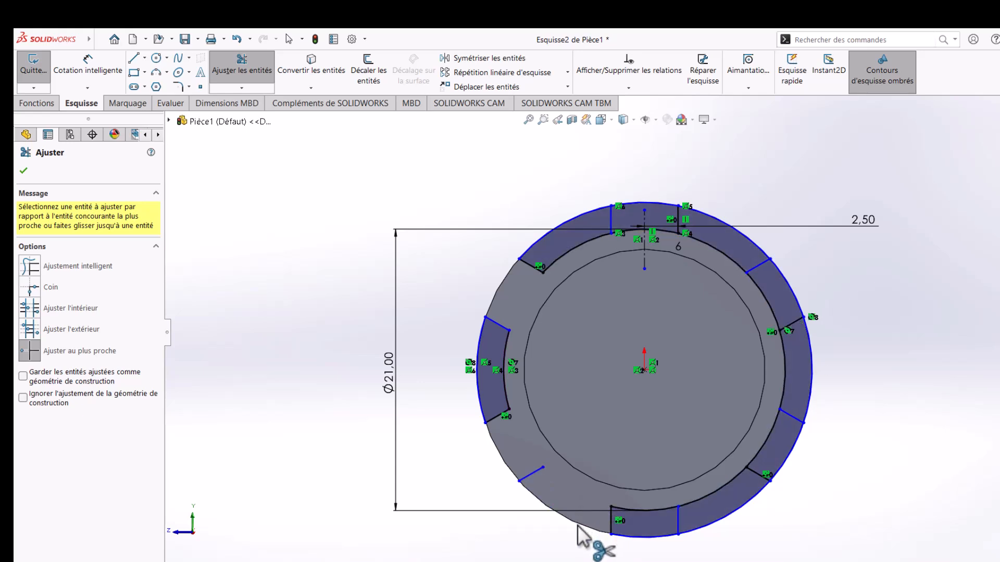
pyautogui.click(534, 476)
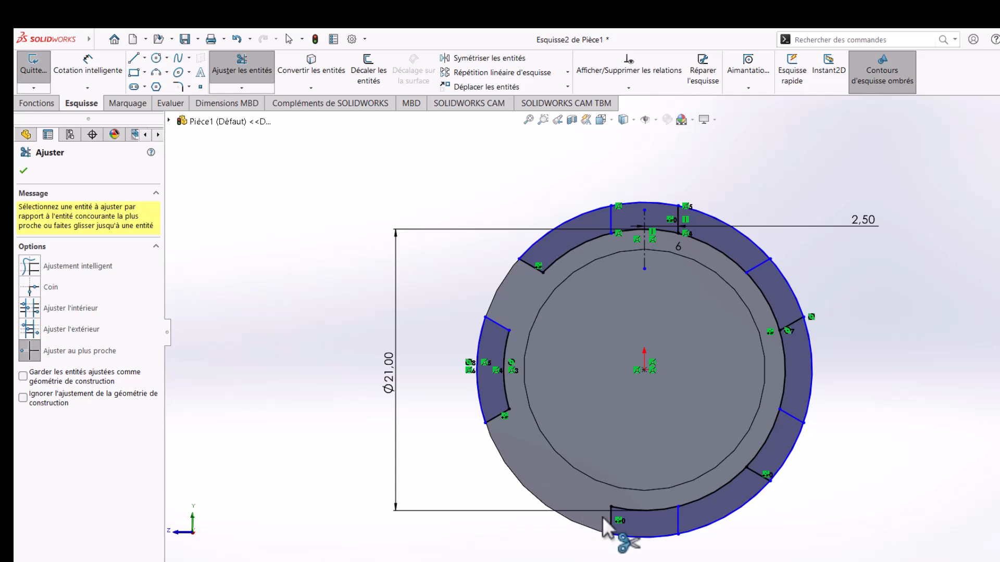
pyautogui.click(641, 510)
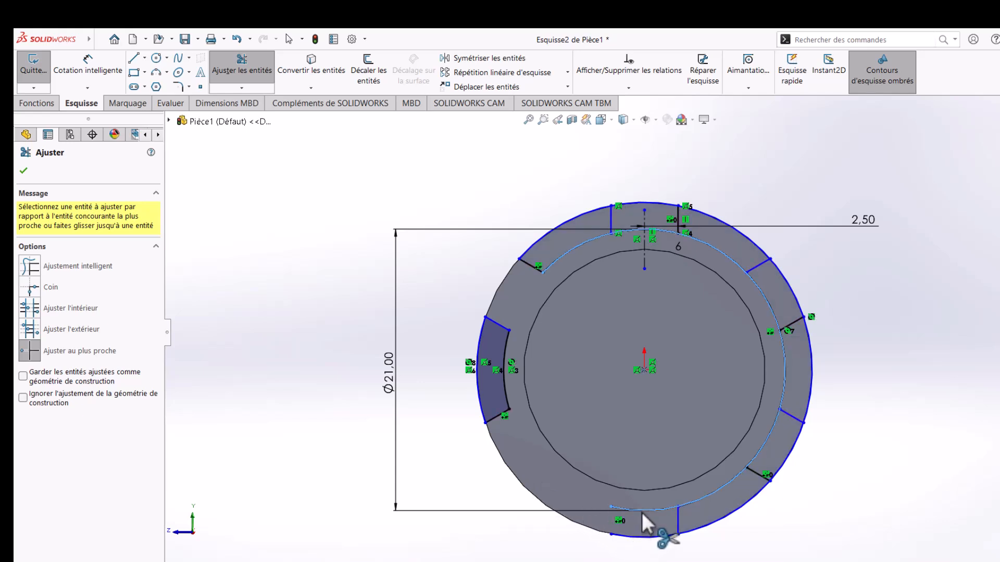
pyautogui.click(678, 519)
pyautogui.click(699, 500)
pyautogui.click(756, 451)
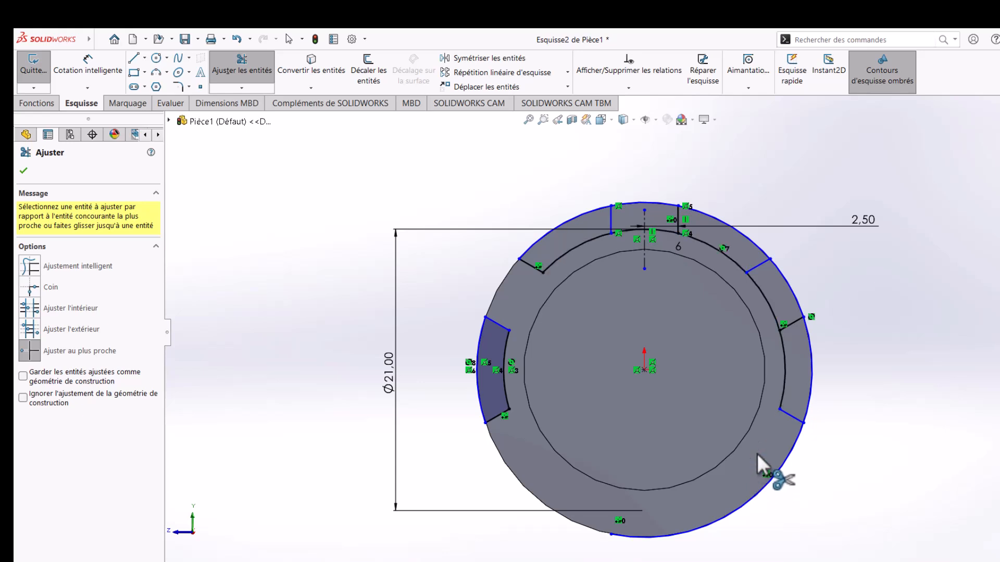
# Trim the inner arcs, radial lines and upper-left outer arcs across the upper part of the ring, keeping the centerline.
pyautogui.click(761, 294)
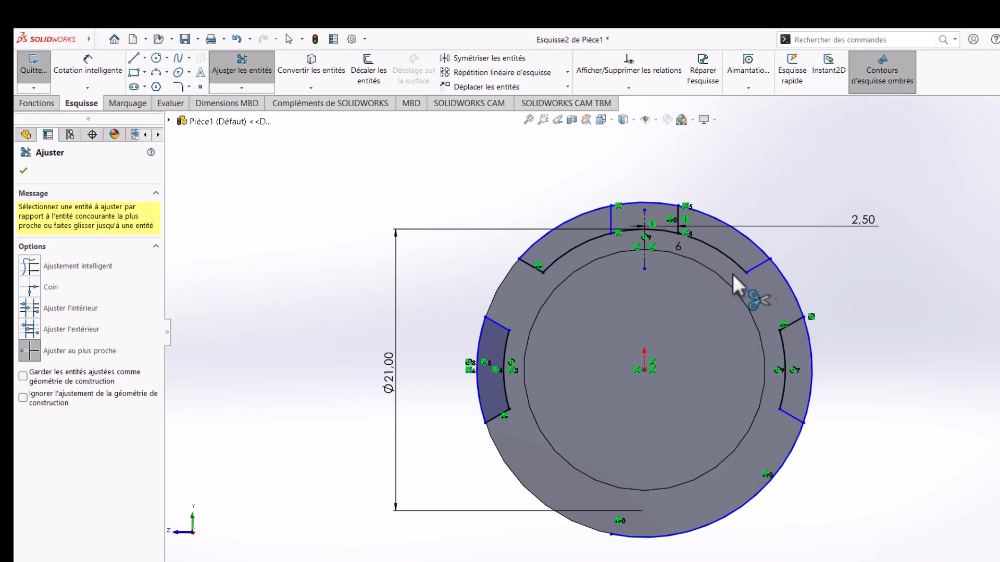
pyautogui.click(760, 263)
pyautogui.click(661, 232)
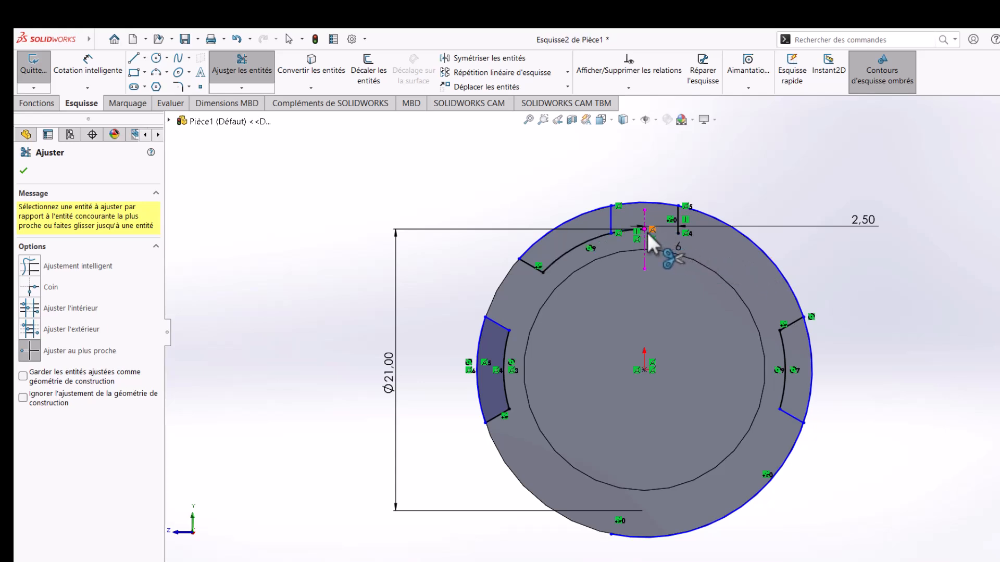
pyautogui.click(589, 243)
pyautogui.click(612, 215)
pyautogui.click(536, 271)
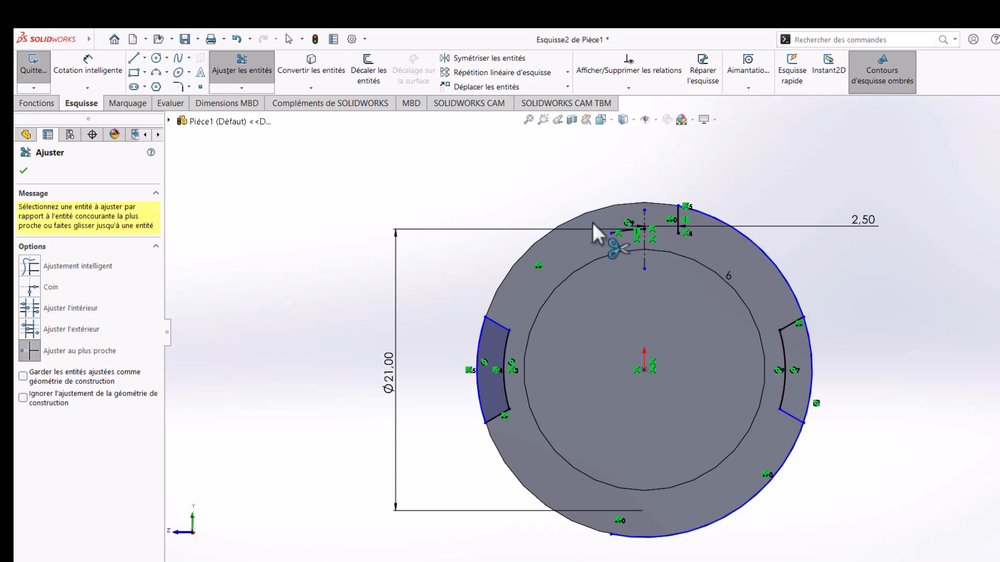
pyautogui.click(678, 217)
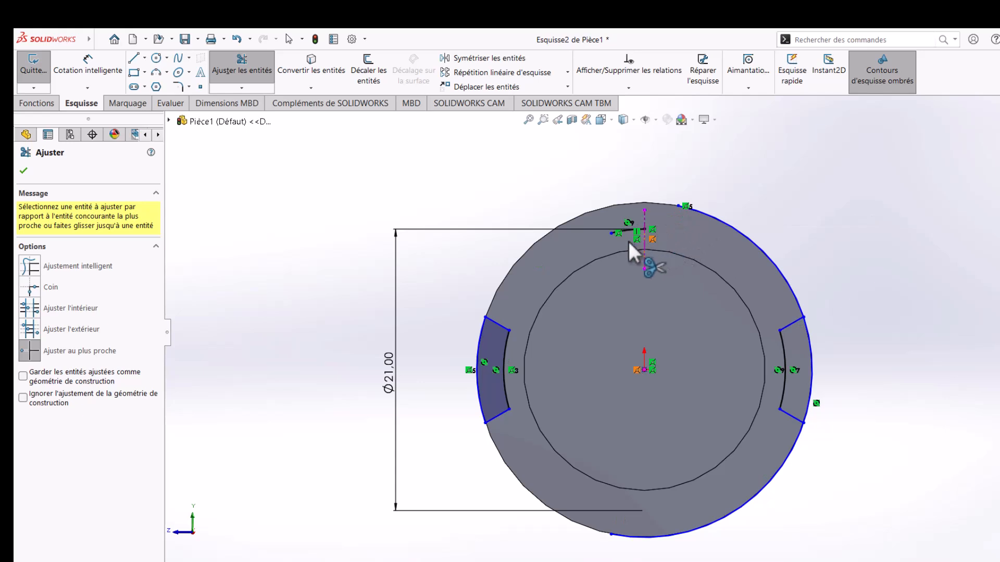
pyautogui.click(627, 231)
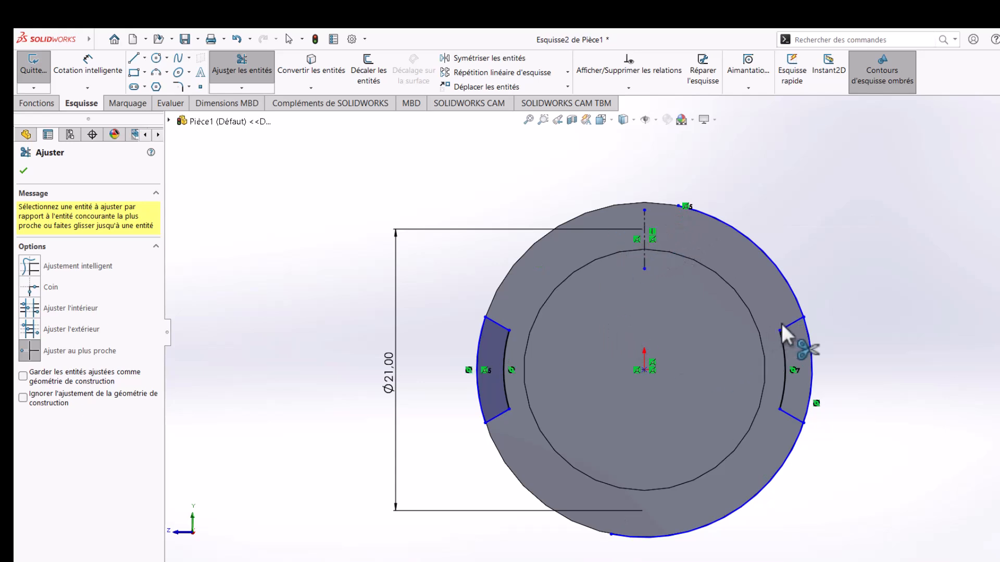
# Trim the remaining outer arcs and the whole right-hand sector, leaving only the closed left-hand sector as the profile.
pyautogui.click(788, 282)
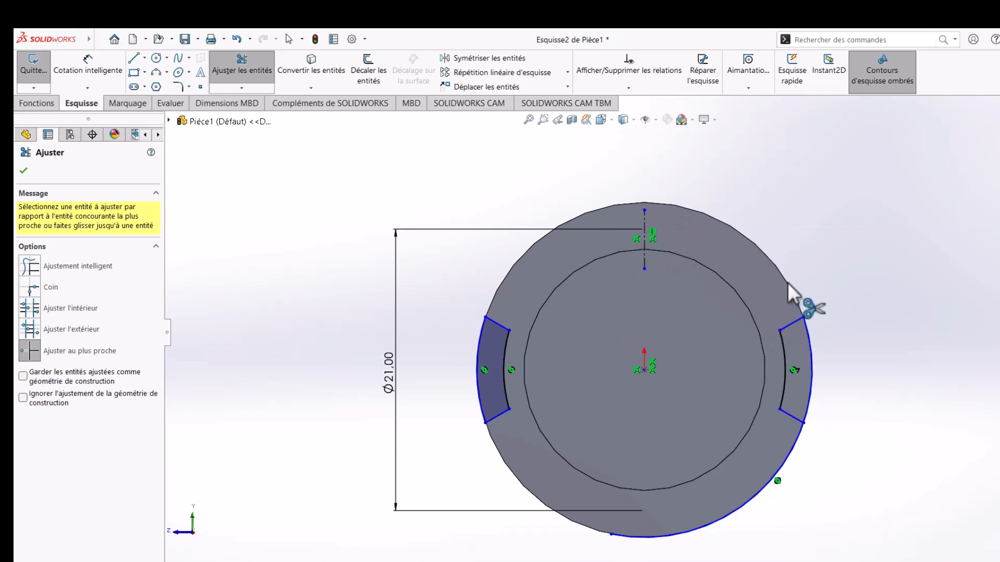
pyautogui.click(796, 447)
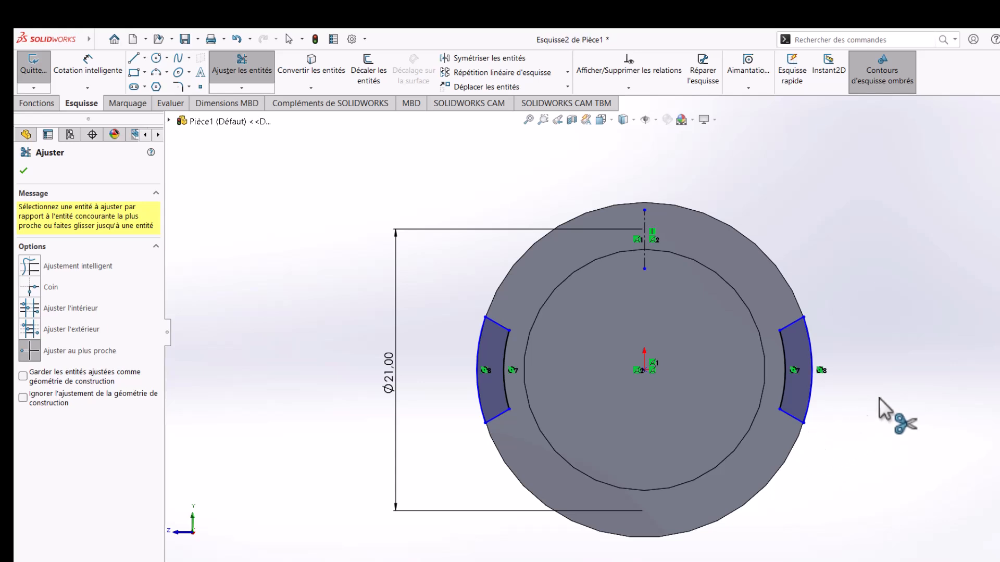
pyautogui.click(793, 416)
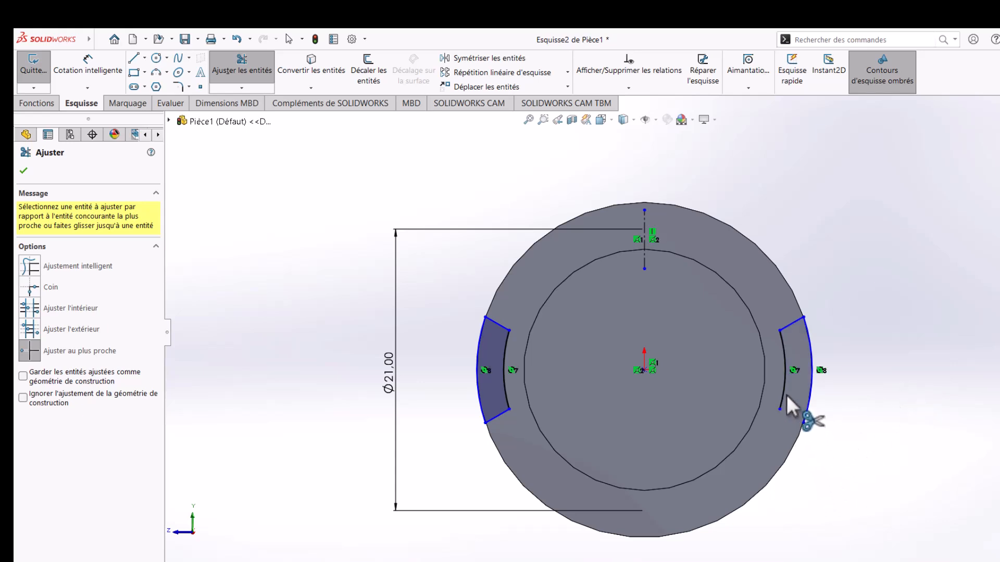
pyautogui.click(808, 396)
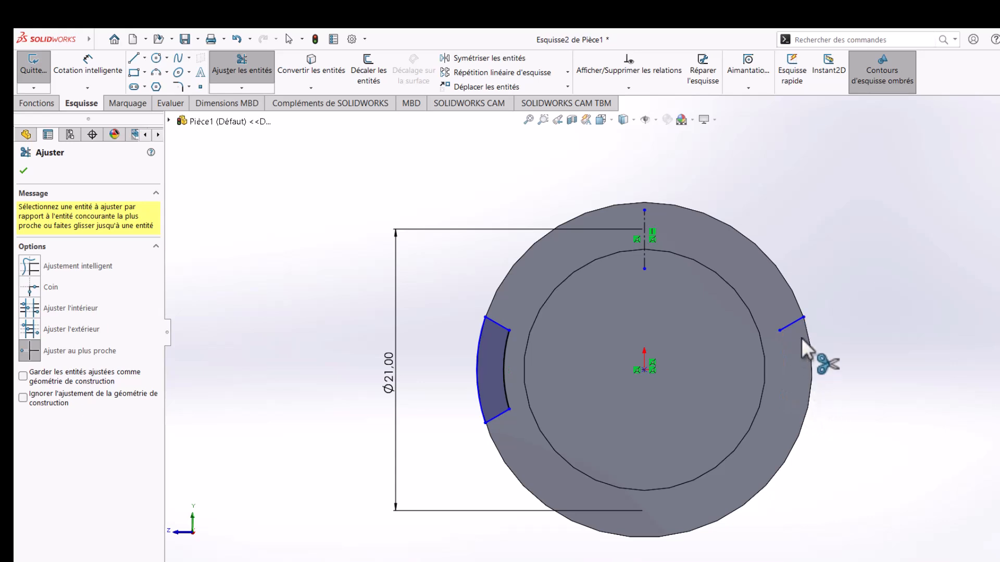
pyautogui.click(794, 323)
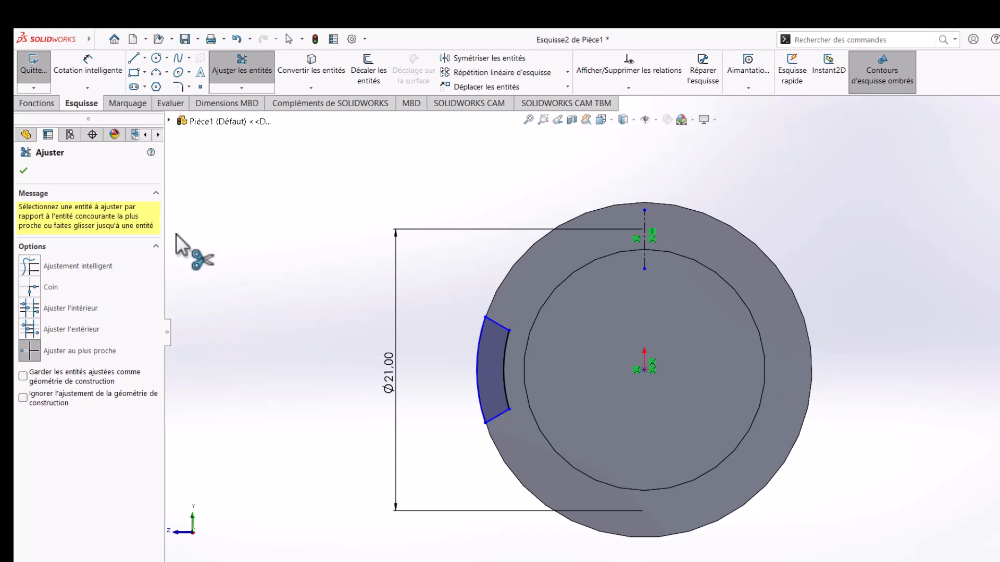
pyautogui.click(23, 171)
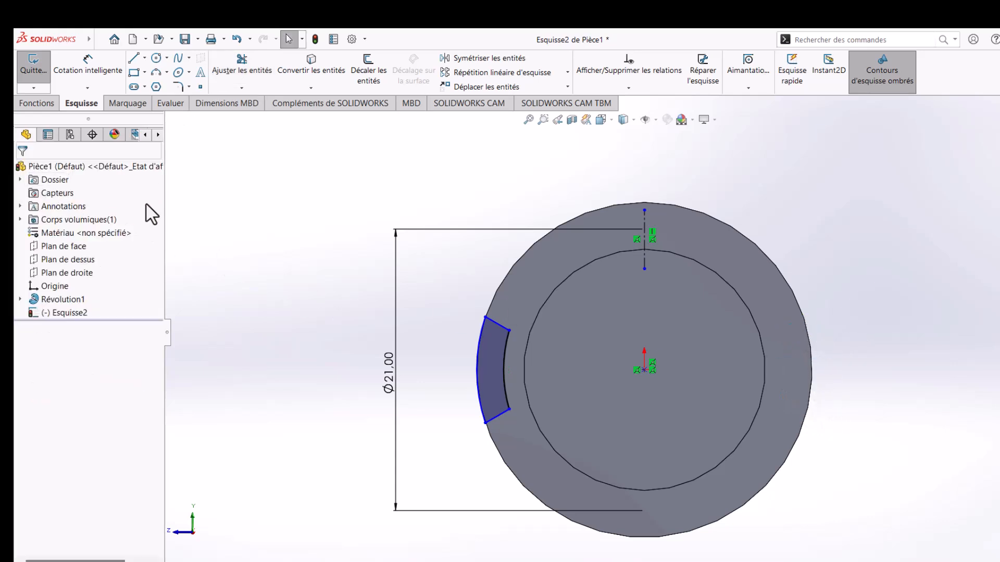
# View the shaft normal to Plan de dessus, turned sideways to examine the sector profile on the shoulder face up close.
pyautogui.click(83, 260)
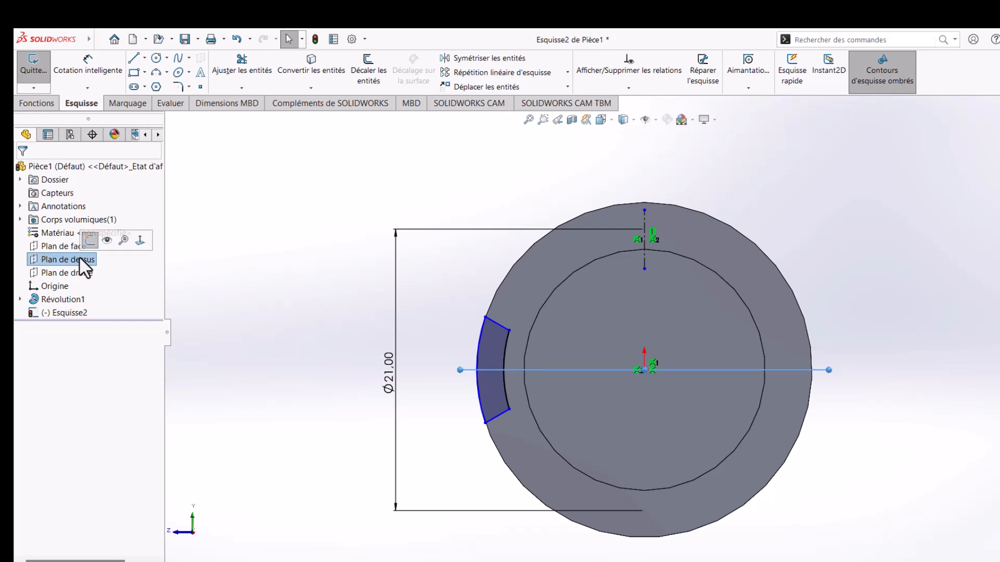
pyautogui.click(137, 241)
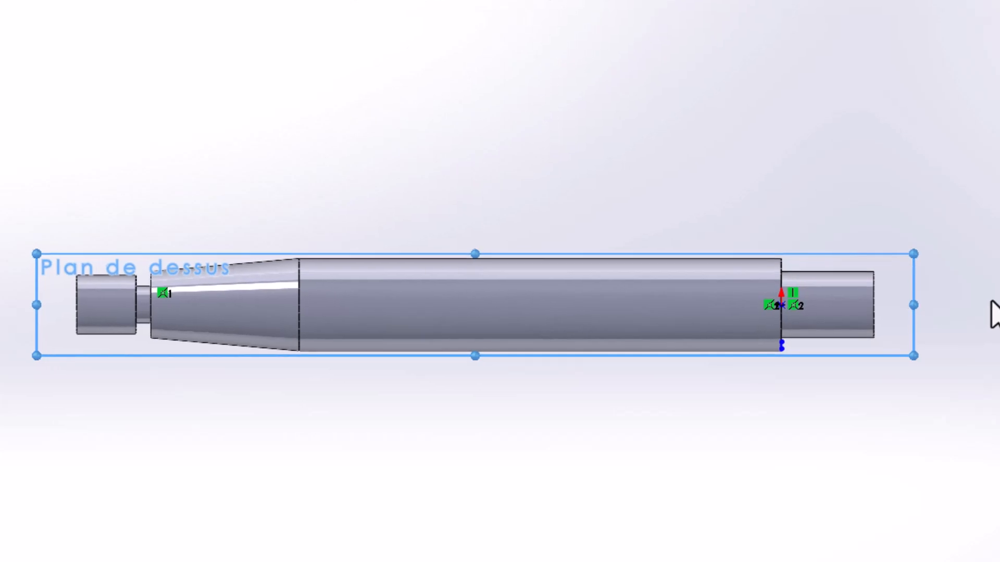
pyautogui.press('Left')
pyautogui.press('Left')
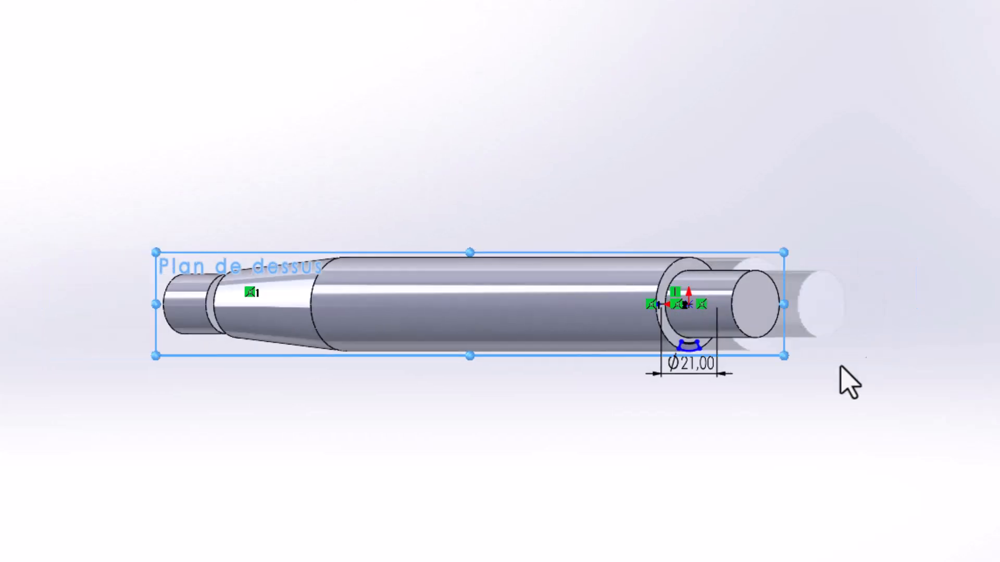
pyautogui.scroll(-6, 692, 361)
pyautogui.scroll(-2, 692, 360)
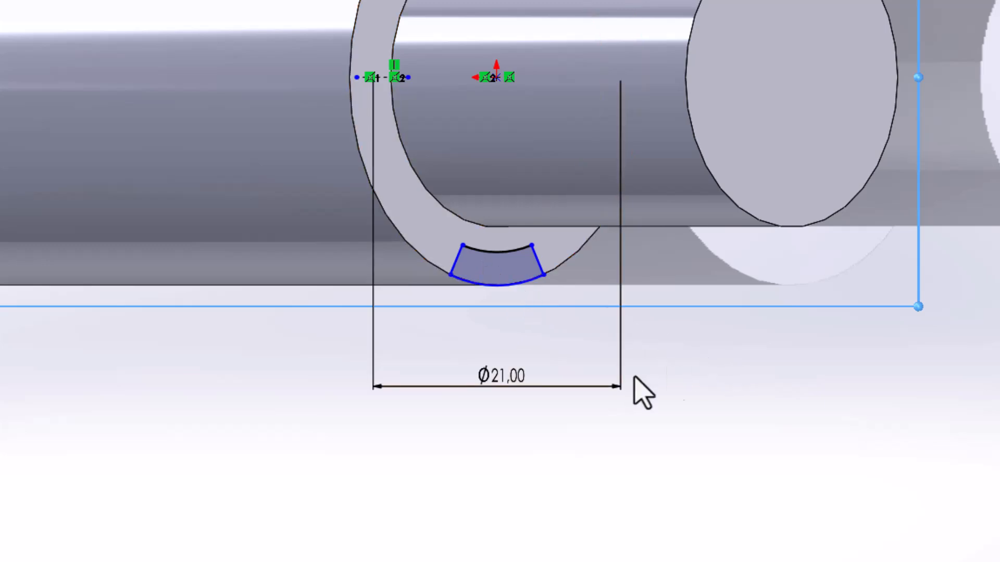
# Return to the straight top view of the shaft and exit the sector profile sketch.
pyautogui.press('Right')
pyautogui.press('Right')
pyautogui.press('Right')
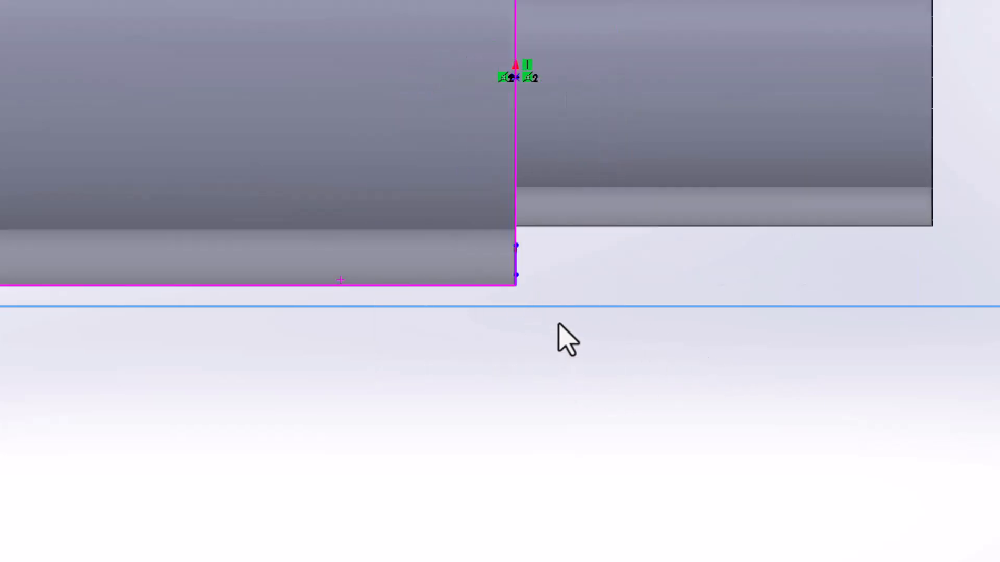
pyautogui.scroll(3, 438, 315)
pyautogui.scroll(6, 455, 308)
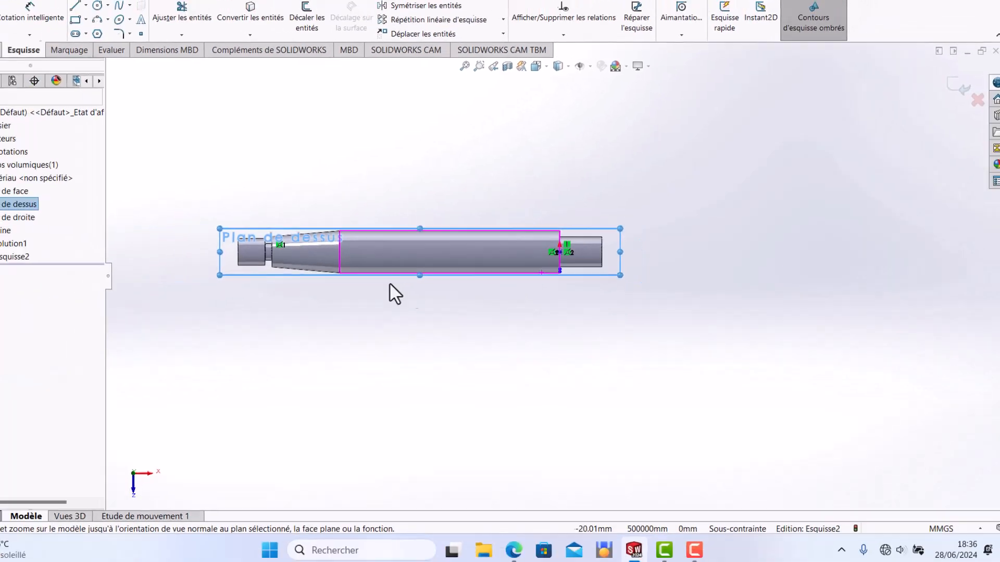
pyautogui.scroll(-3, 308, 243)
pyautogui.scroll(-3, 768, 295)
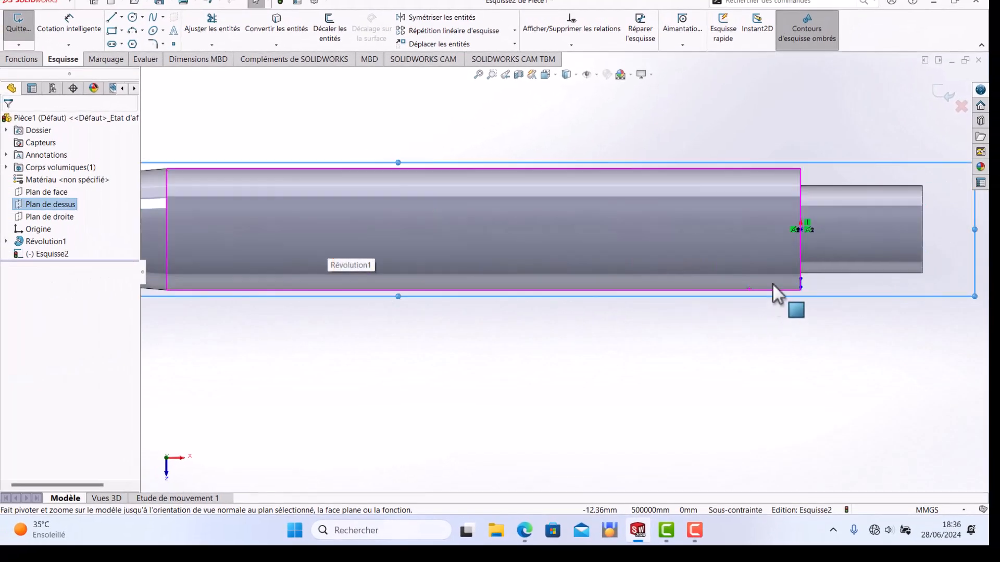
pyautogui.click(946, 98)
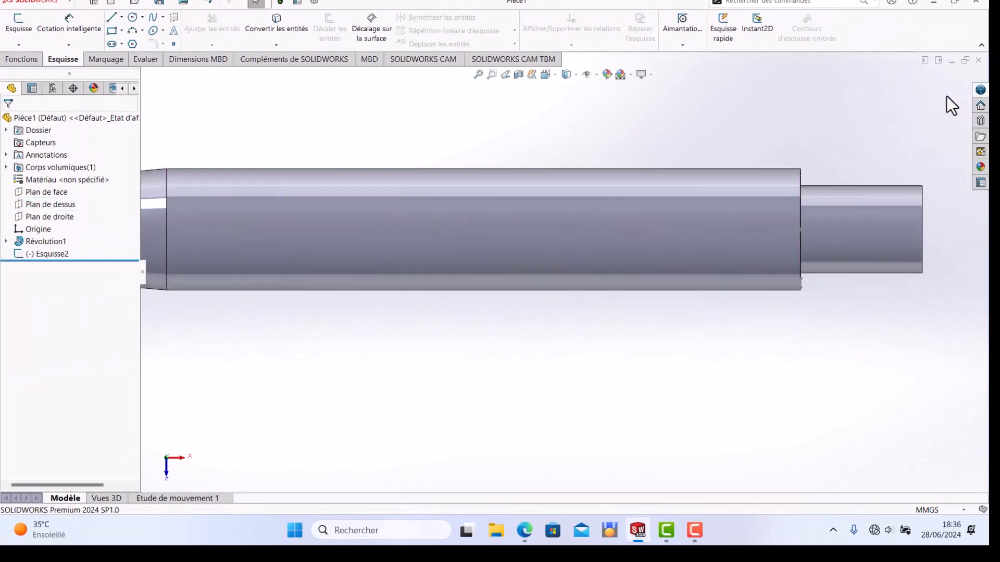
# On Plan de dessus, sketch a horizontal line about 94 mm long just above the shaft body's lower edge, extending past the right shoulder.
pyautogui.click(64, 207)
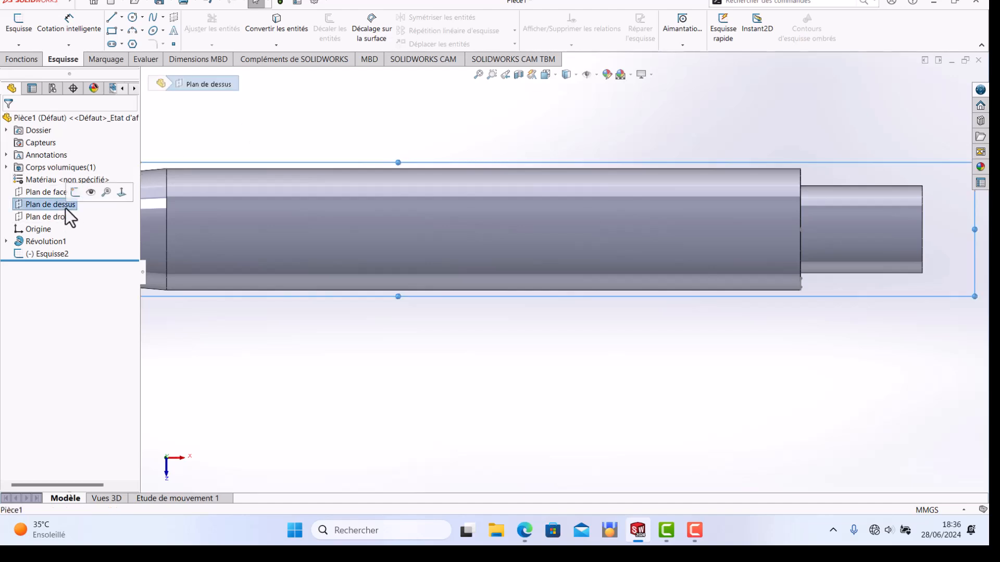
pyautogui.click(121, 193)
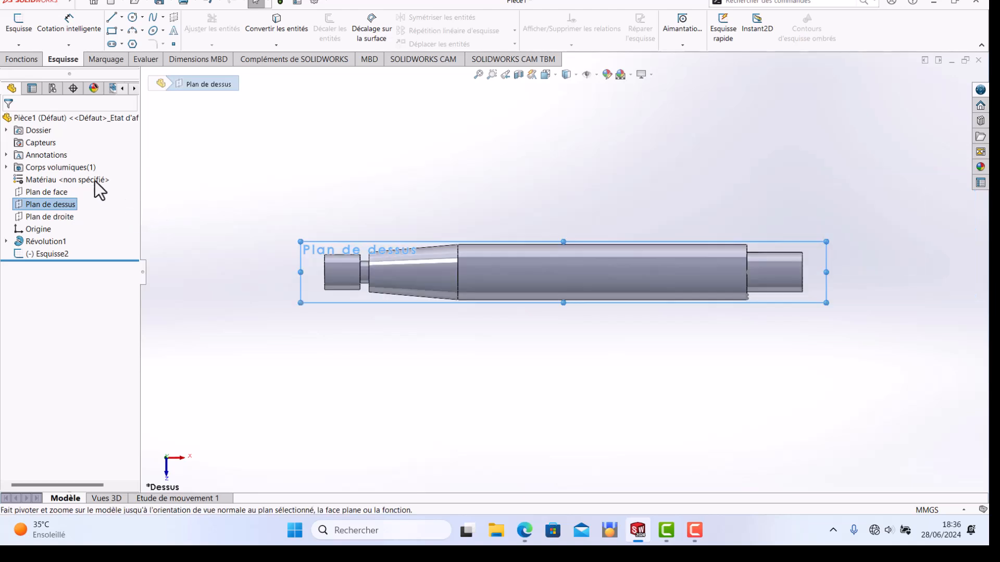
pyautogui.scroll(-5, 739, 289)
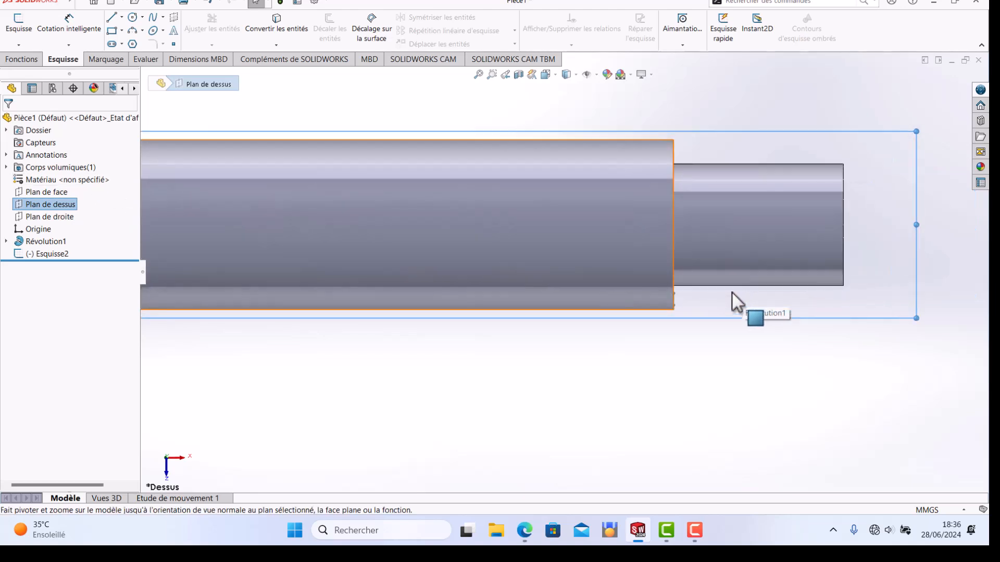
pyautogui.click(109, 17)
pyautogui.scroll(-3, 607, 292)
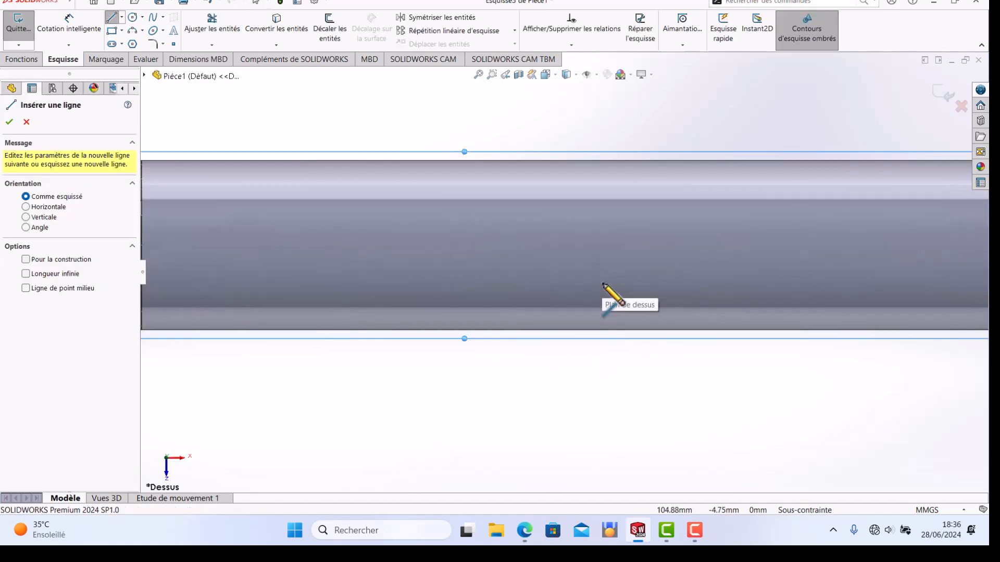
pyautogui.click(424, 314)
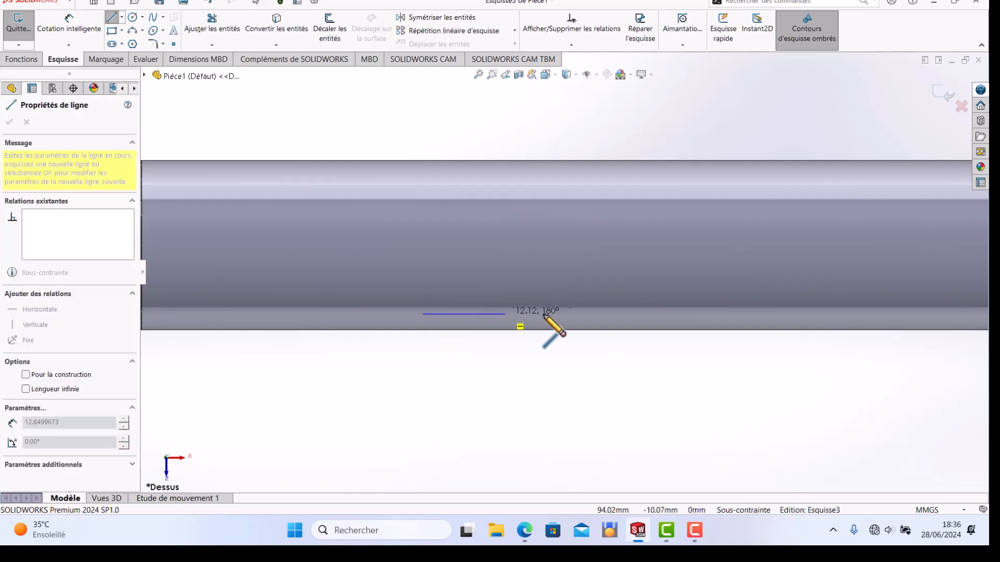
pyautogui.press('f')
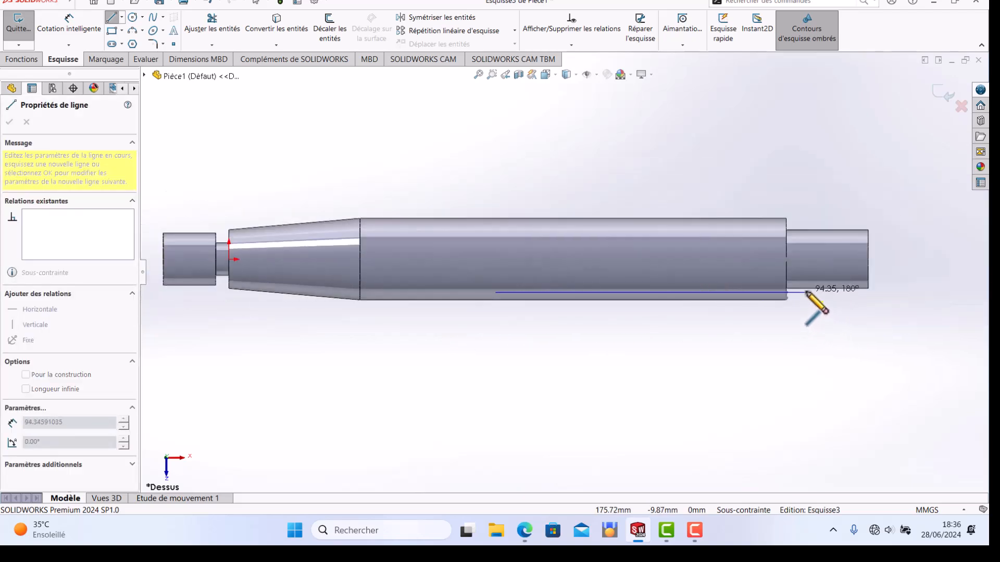
pyautogui.click(805, 292)
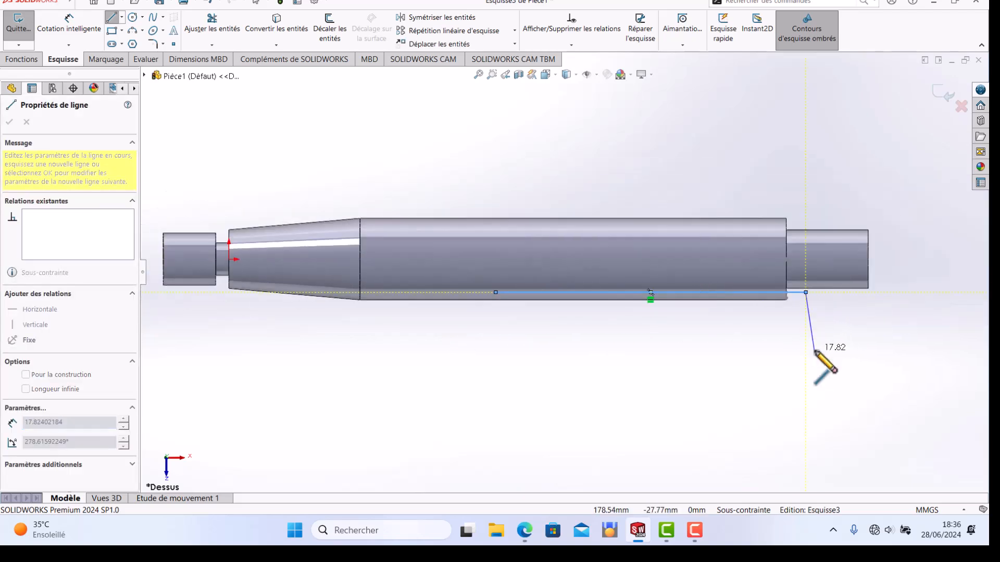
pyautogui.press('Escape')
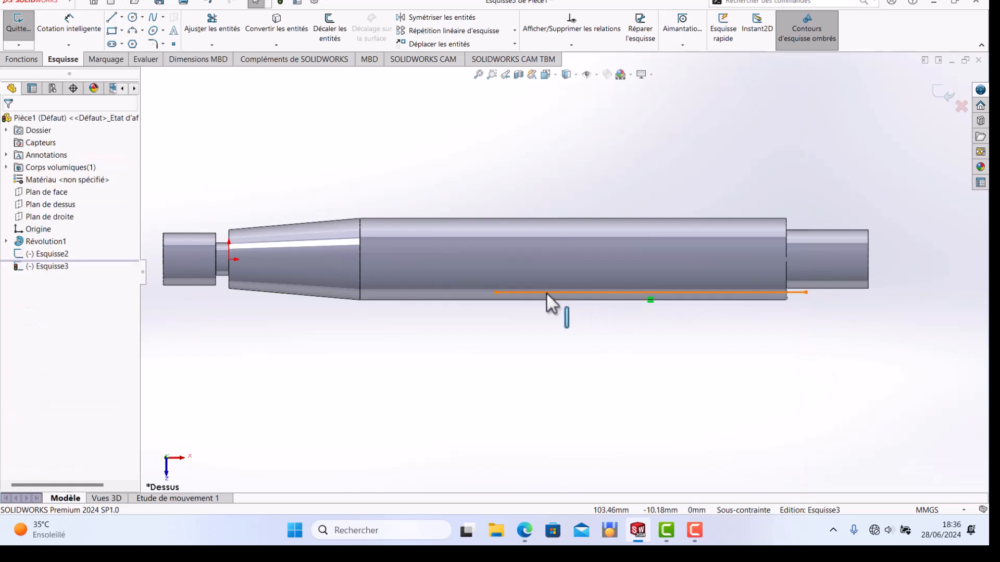
# Draw a three-point arc of about 19 mm radius from the line's left end to the shaft's lower edge, tangent to the line.
pyautogui.scroll(-2, 542, 293)
pyautogui.scroll(-1, 543, 293)
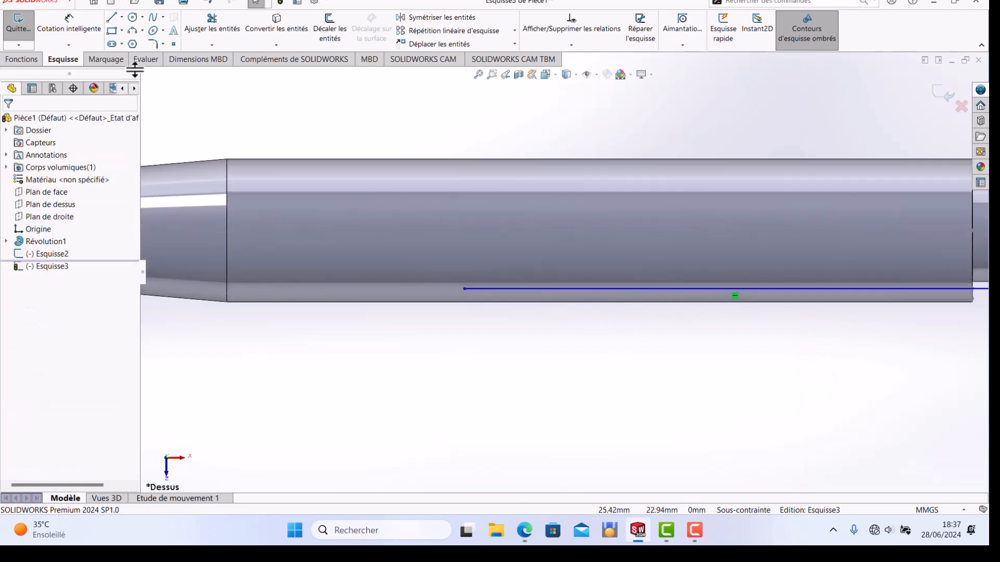
pyautogui.click(132, 31)
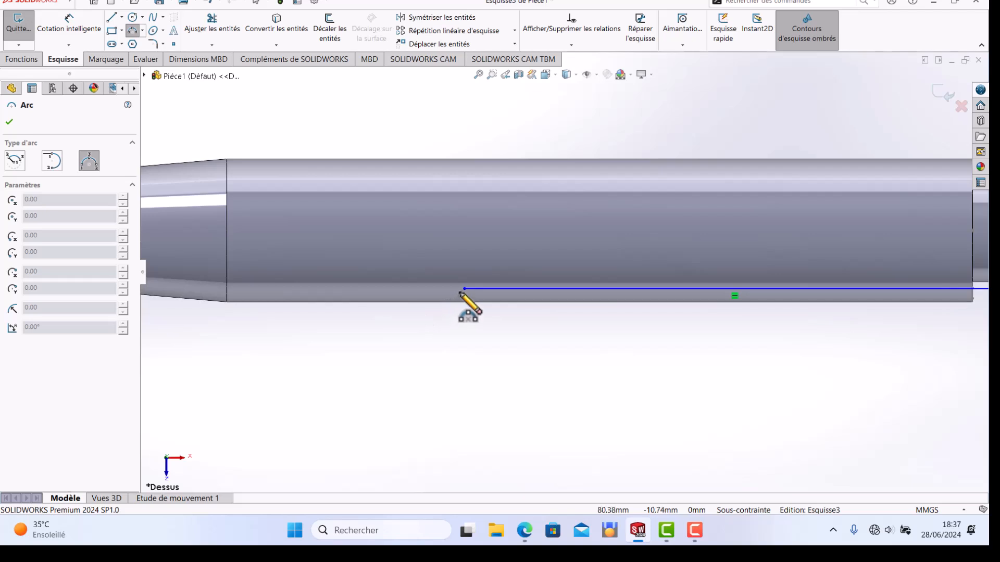
pyautogui.click(465, 289)
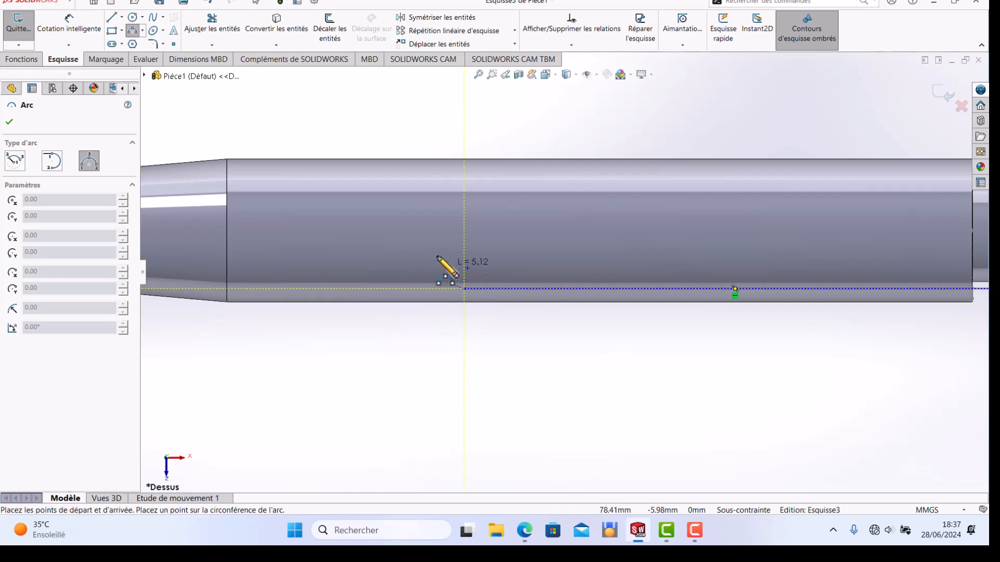
pyautogui.click(414, 304)
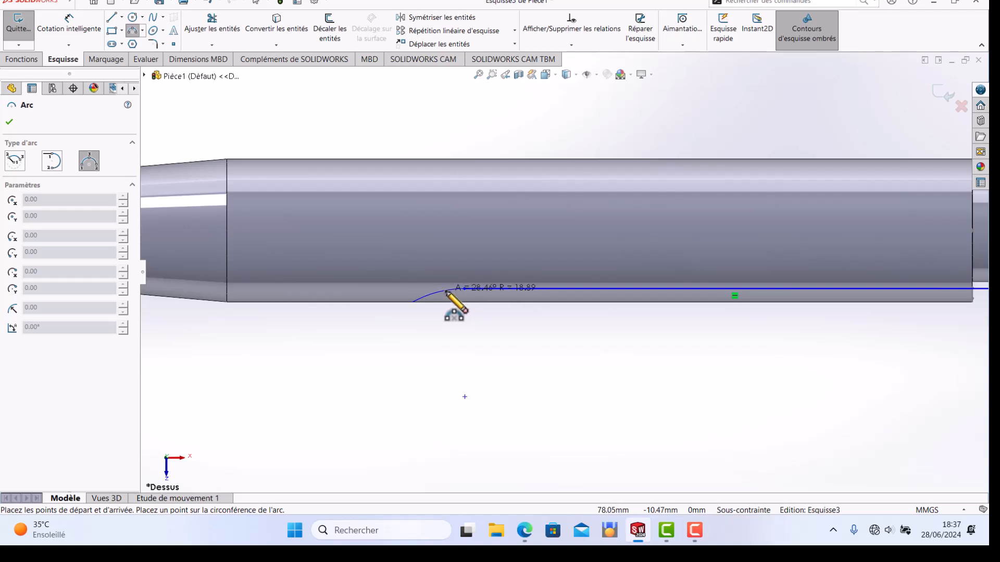
pyautogui.click(446, 293)
pyautogui.press('Escape')
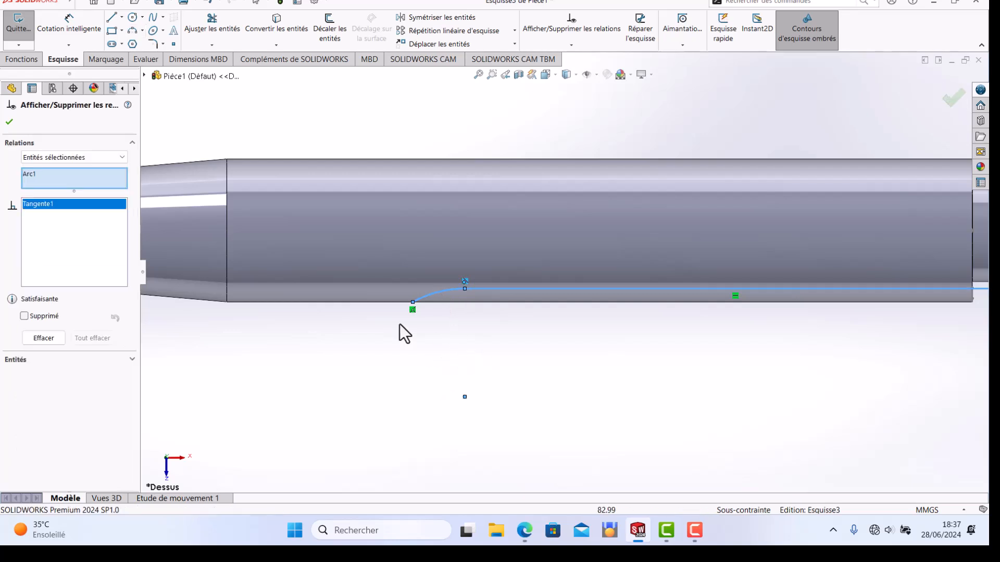
# Dimension the distance between the horizontal line and the shaft body's lower edge as 2 mm.
pyautogui.click(67, 27)
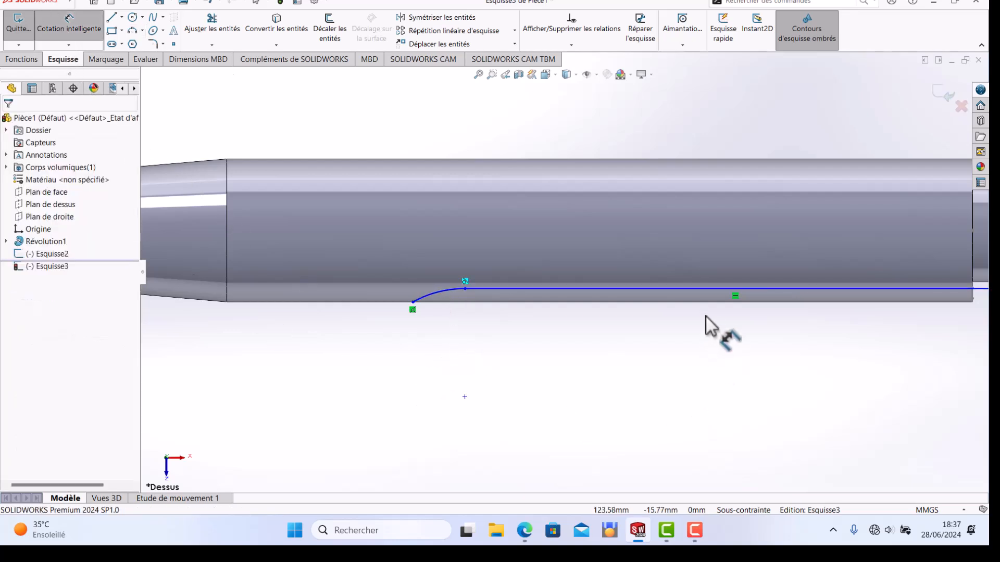
pyautogui.click(704, 292)
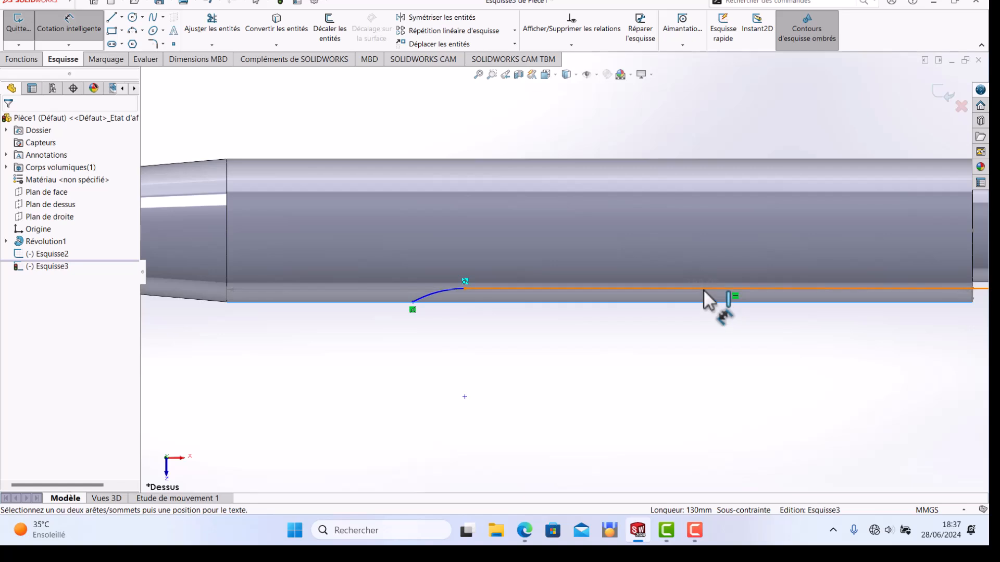
pyautogui.click(703, 289)
pyautogui.click(718, 348)
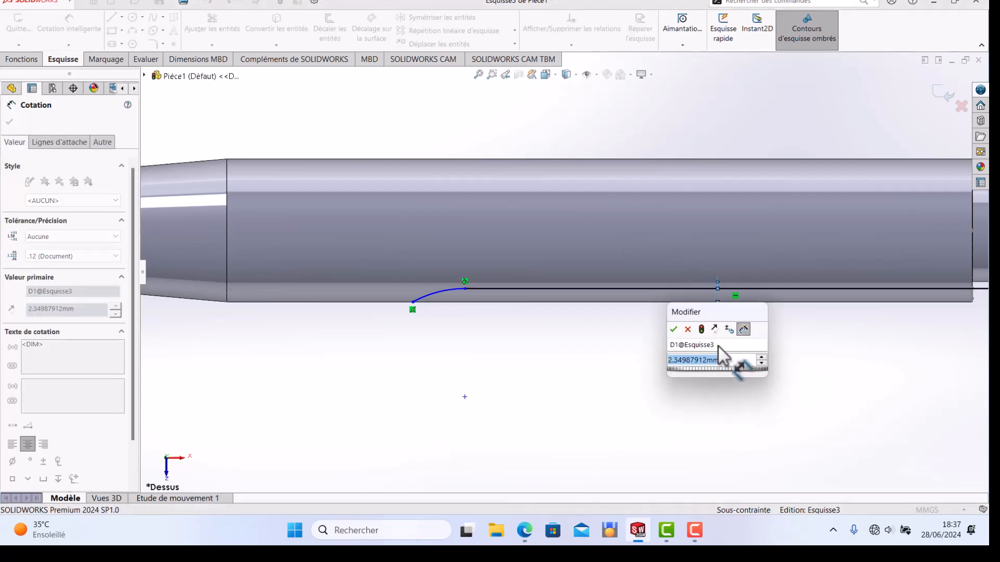
pyautogui.write('2')
pyautogui.press('Return')
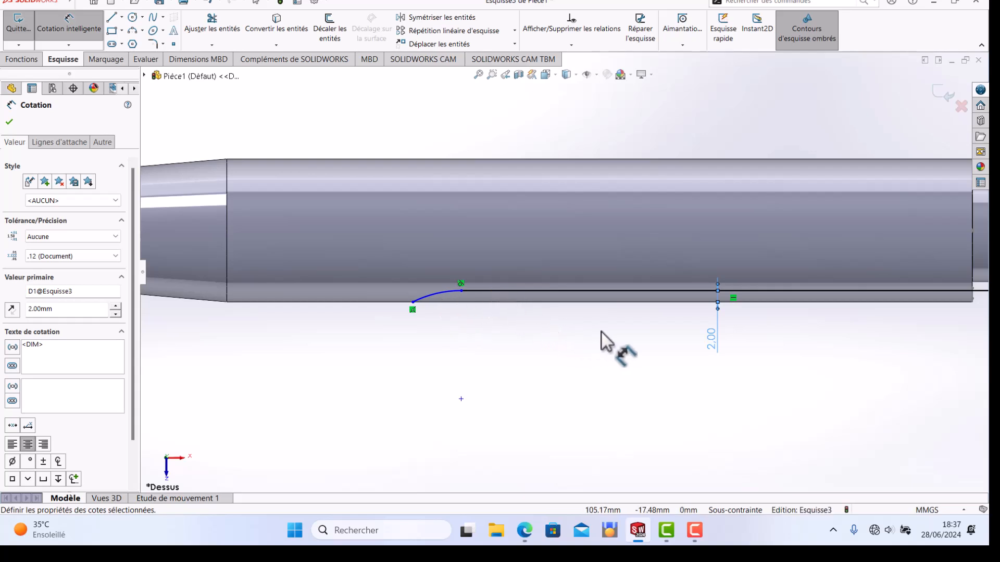
# Dimension the horizontal distance from the arc's lower endpoint to the shoulder face as 100 mm and exit the sketch.
pyautogui.scroll(1, 601, 331)
pyautogui.click(426, 355)
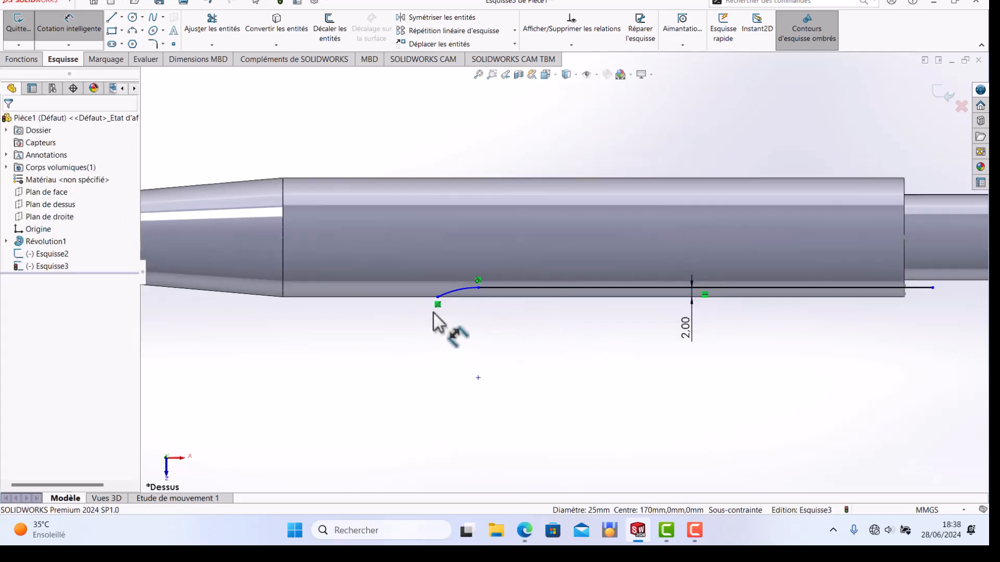
pyautogui.click(437, 298)
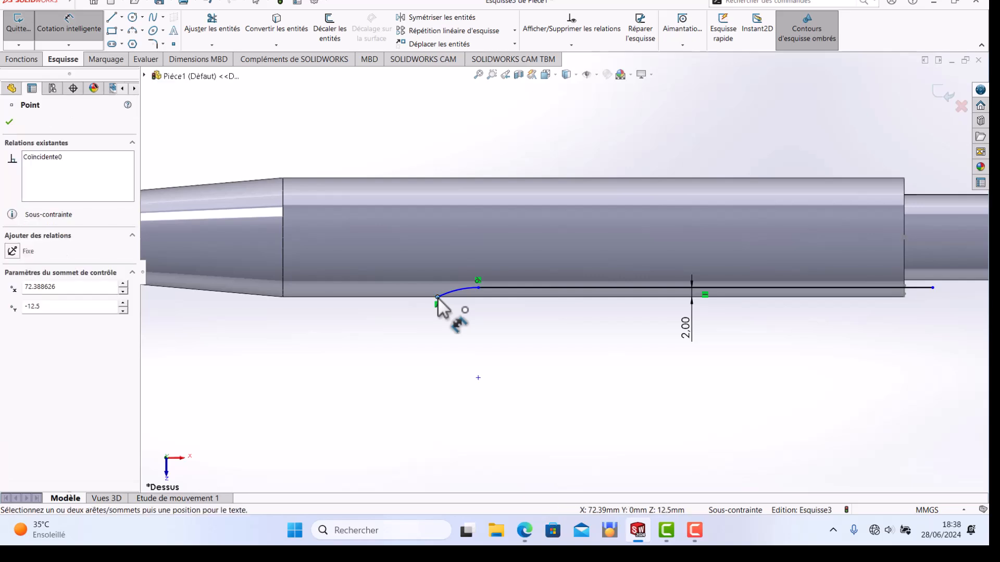
pyautogui.click(903, 291)
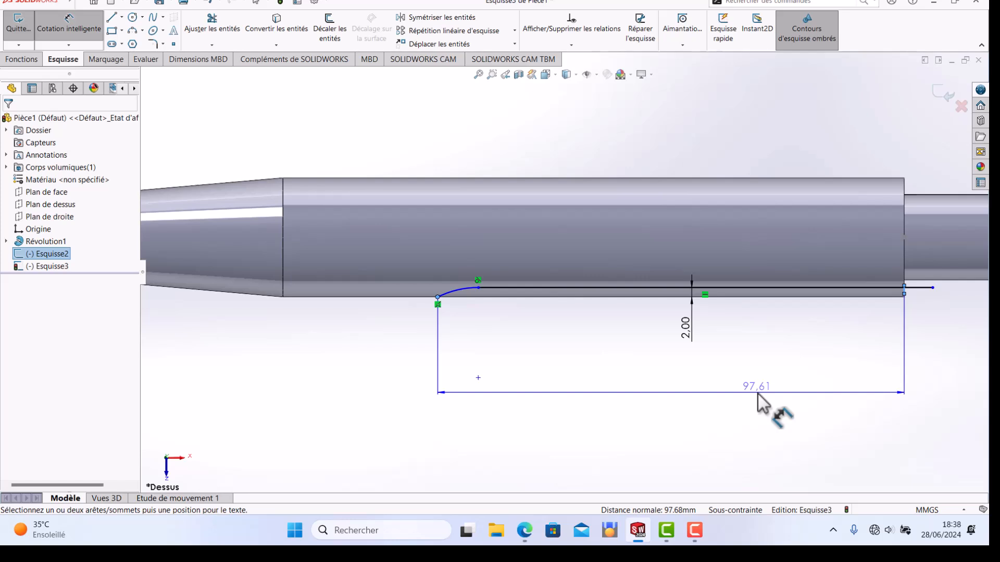
pyautogui.click(758, 394)
pyautogui.write('100')
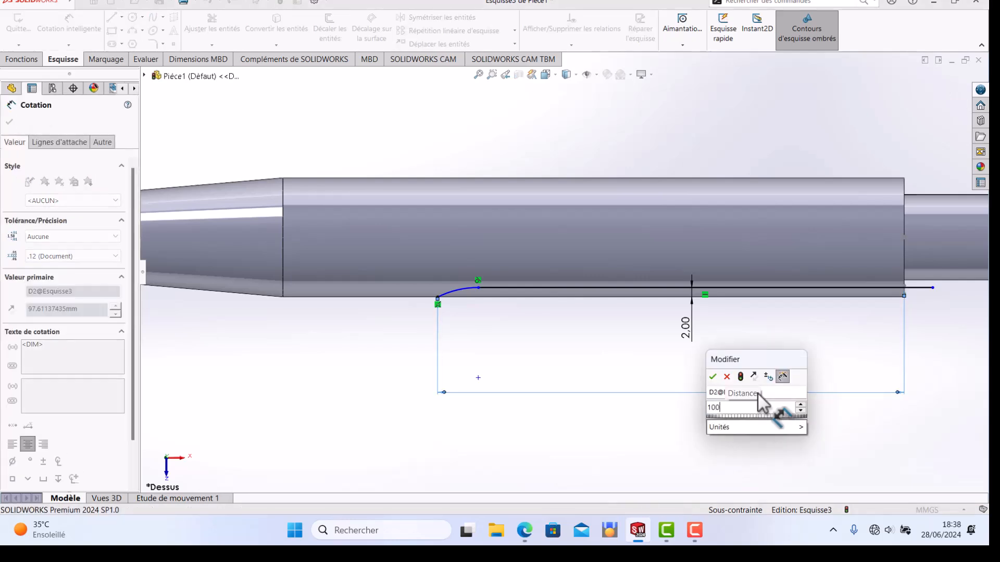
pyautogui.press('Return')
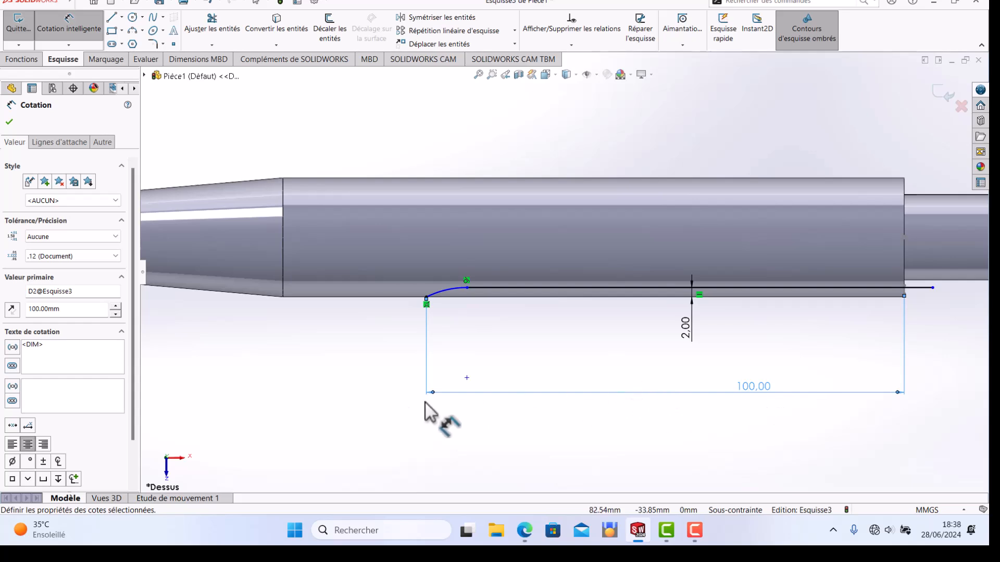
pyautogui.click(9, 122)
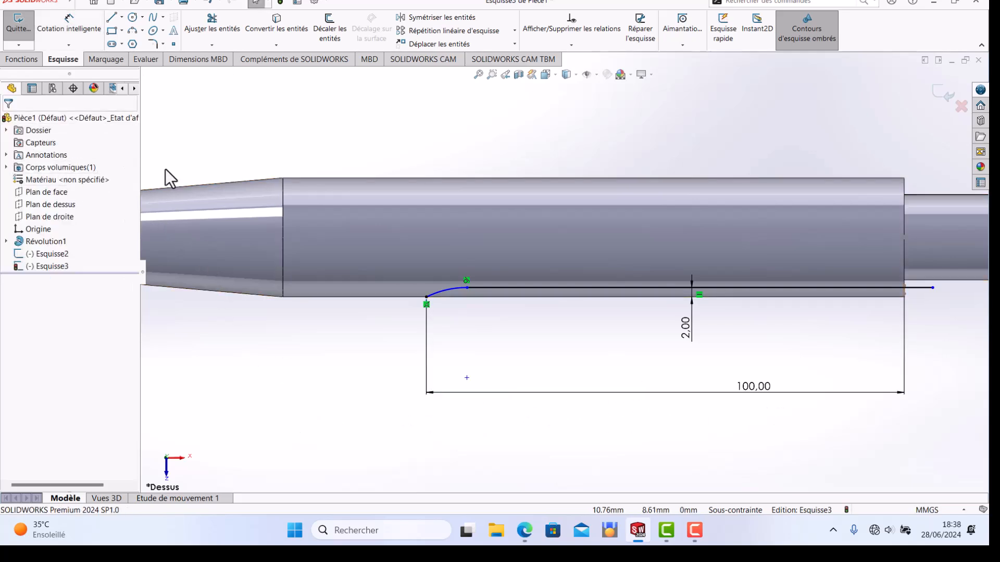
pyautogui.click(939, 97)
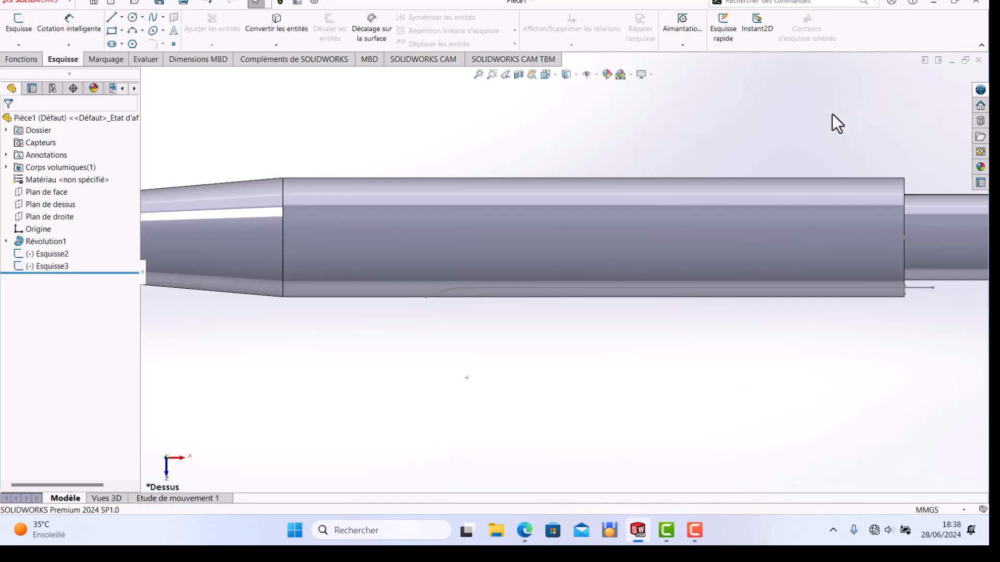
# Set up a swept cut using the sector sketch Esquisse2 on the shoulder face as profile and the line-and-arc sketch Esquisse3 as path.
pyautogui.press('Left')
pyautogui.press('Left')
pyautogui.press('Left')
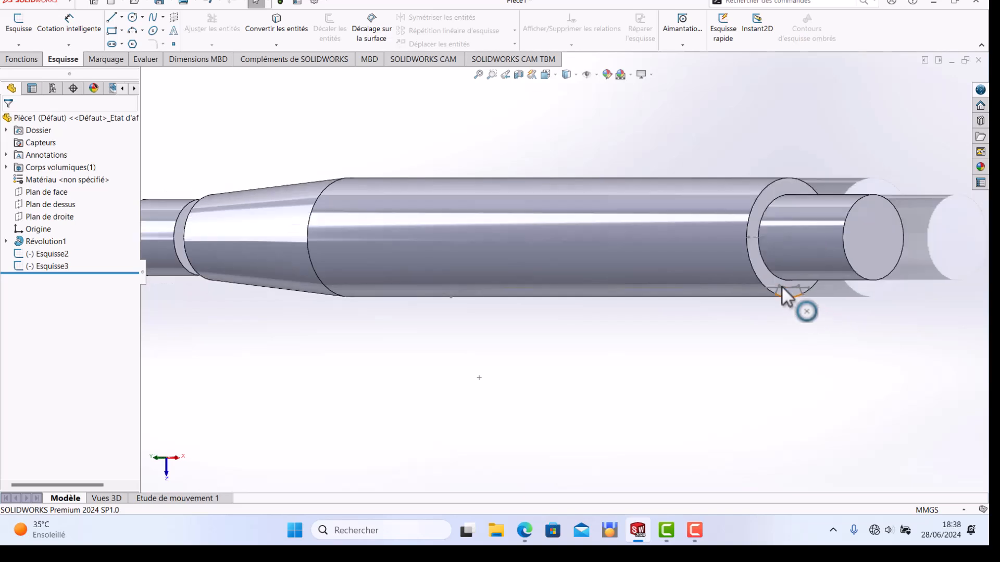
pyautogui.scroll(-4, 782, 287)
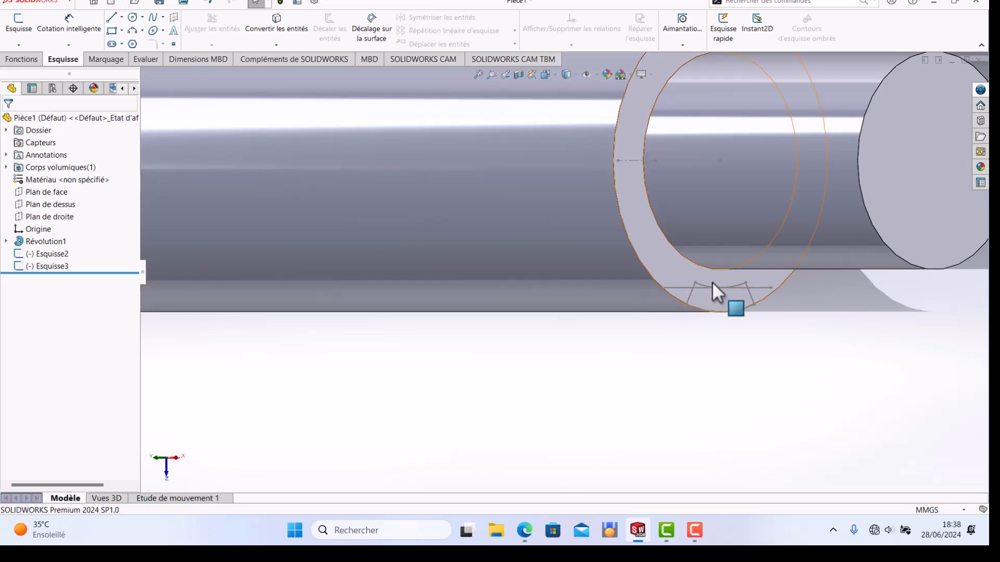
pyautogui.click(20, 59)
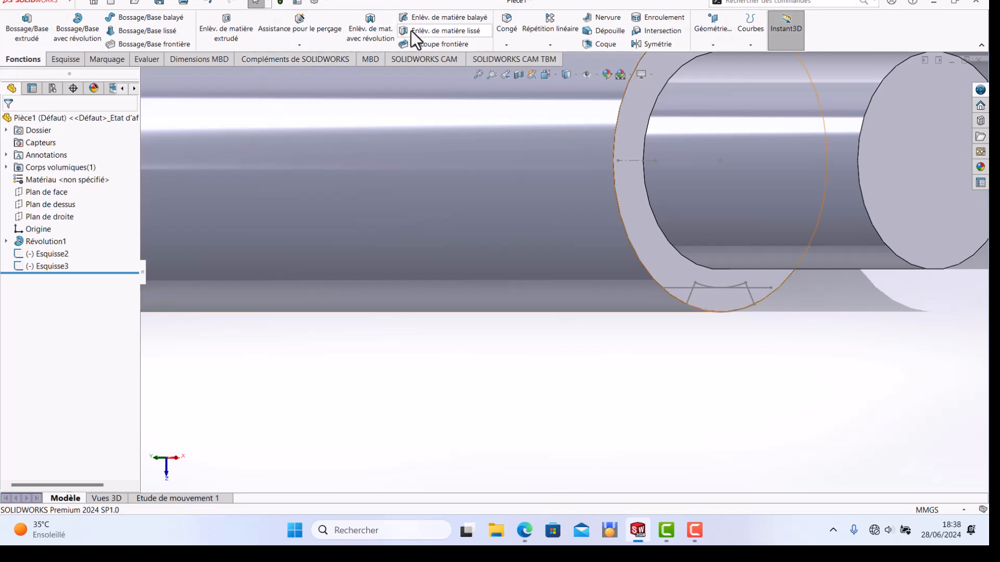
pyautogui.click(418, 20)
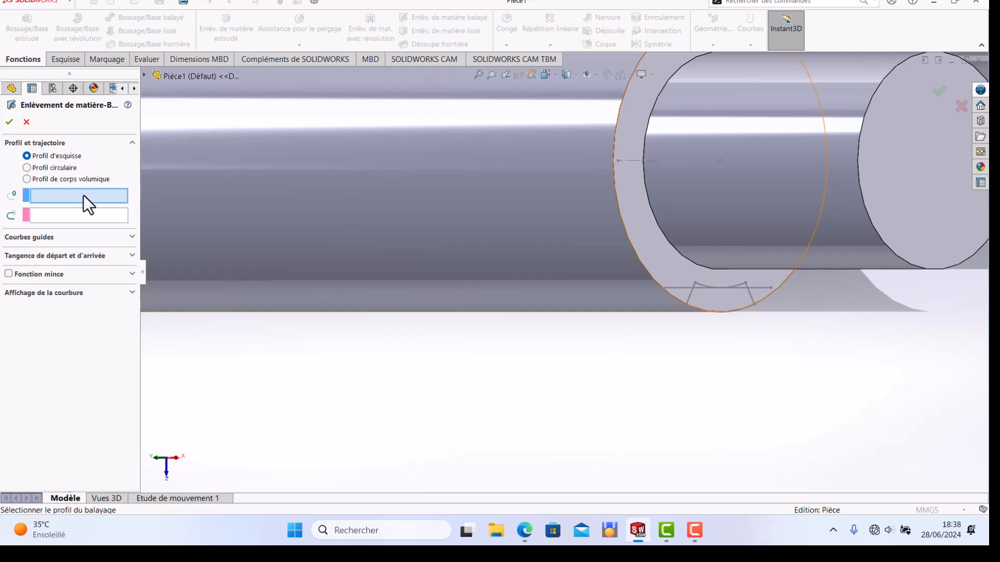
pyautogui.click(691, 297)
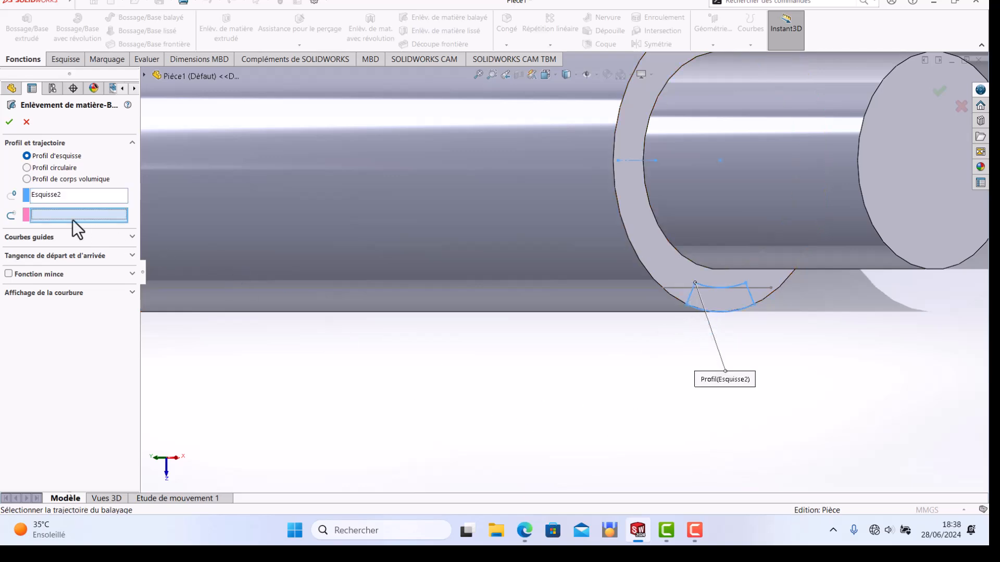
pyautogui.click(677, 288)
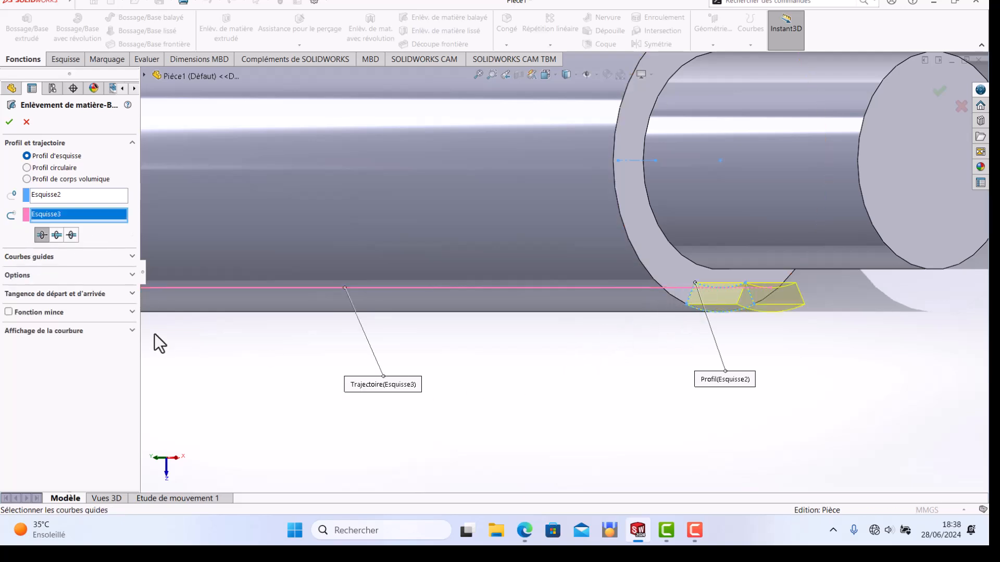
# Make the swept cut bidirectional so it follows the whole path on both sides of the profile, and apply it.
pyautogui.scroll(3, 347, 361)
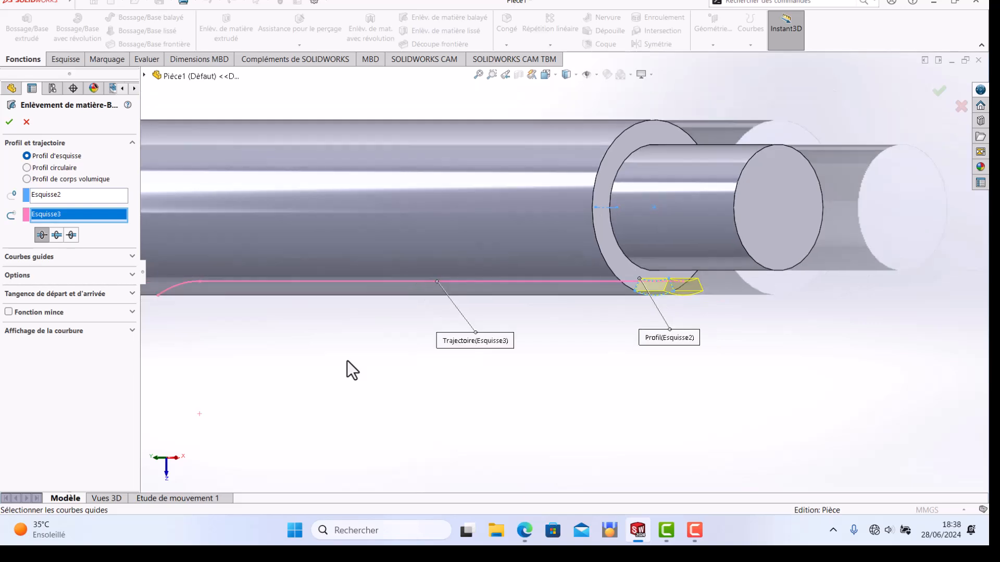
pyautogui.click(56, 236)
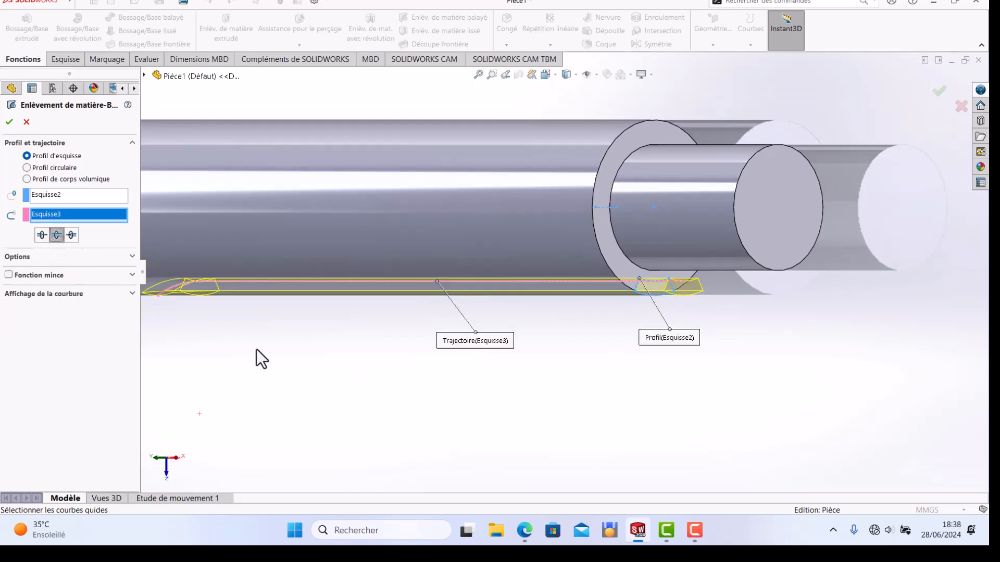
pyautogui.scroll(2, 256, 349)
pyautogui.moveTo(288, 332); pyautogui.dragTo(301, 288, button='middle')
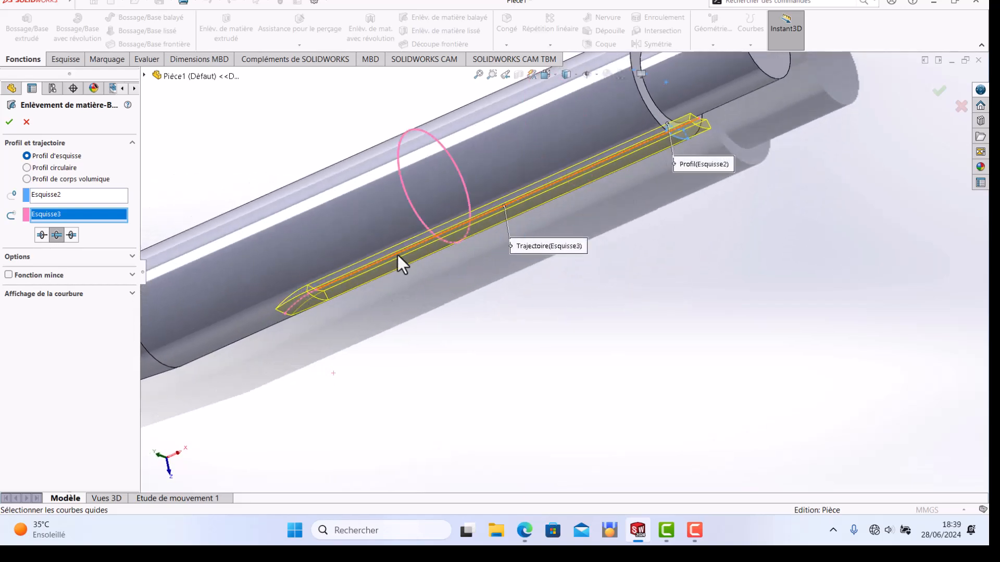
pyautogui.click(10, 123)
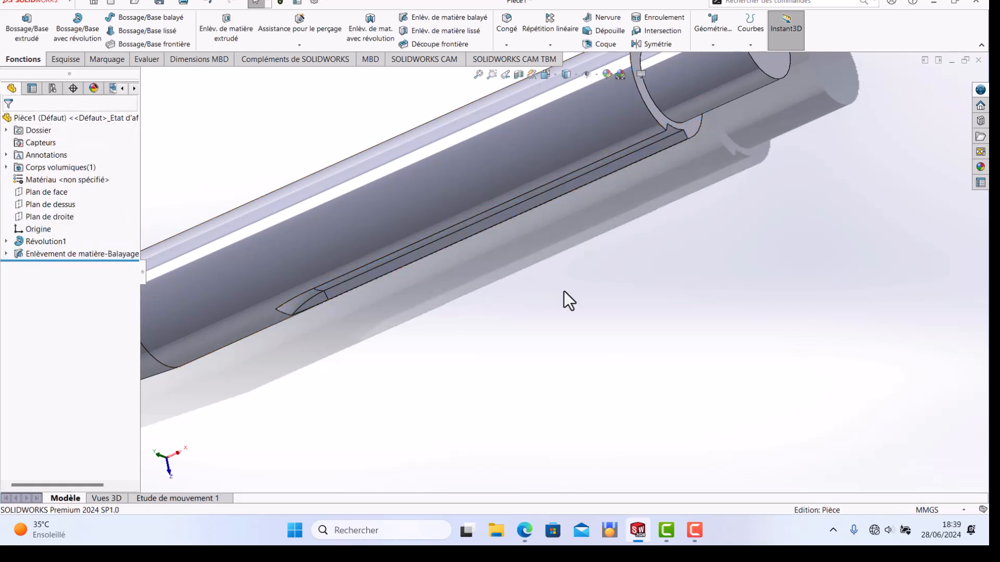
# Set up a circular pattern of the swept groove, using the main shaft body's cylindrical face as the rotation reference.
pyautogui.moveTo(532, 308); pyautogui.dragTo(402, 321, button='middle')
pyautogui.moveTo(482, 113); pyautogui.dragTo(591, 290, button='middle')
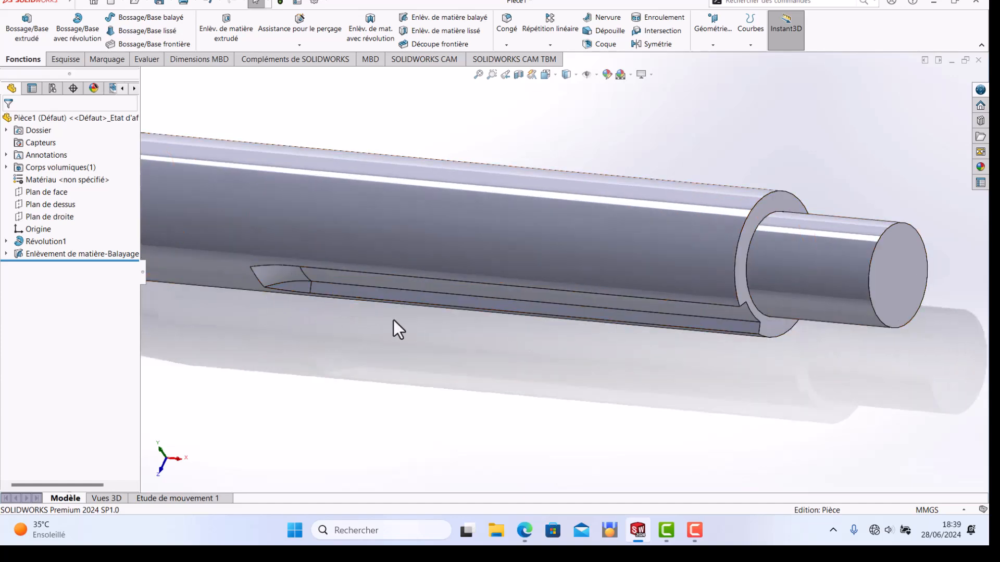
pyautogui.hotkey('ctrl', '7')
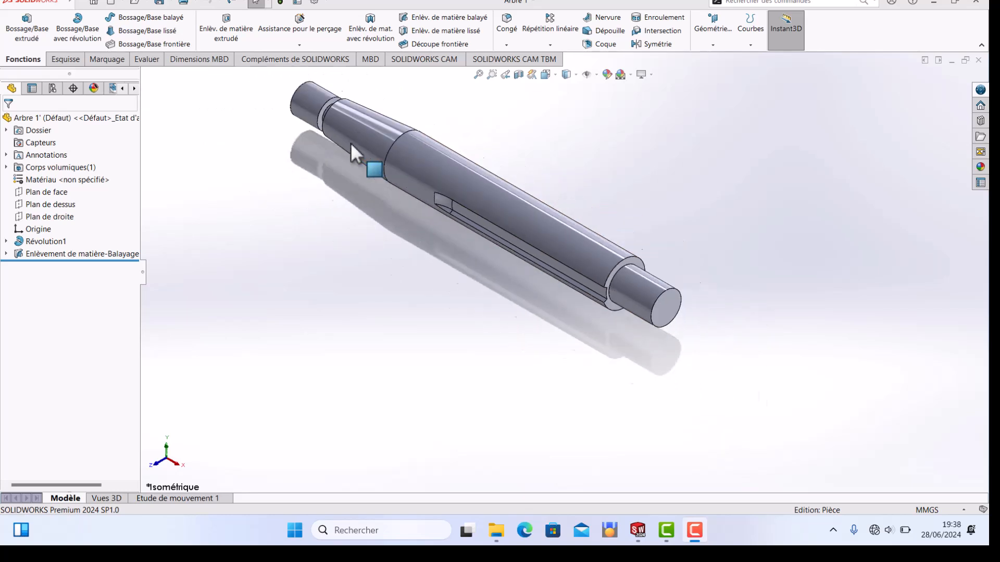
pyautogui.scroll(-3, 740, 386)
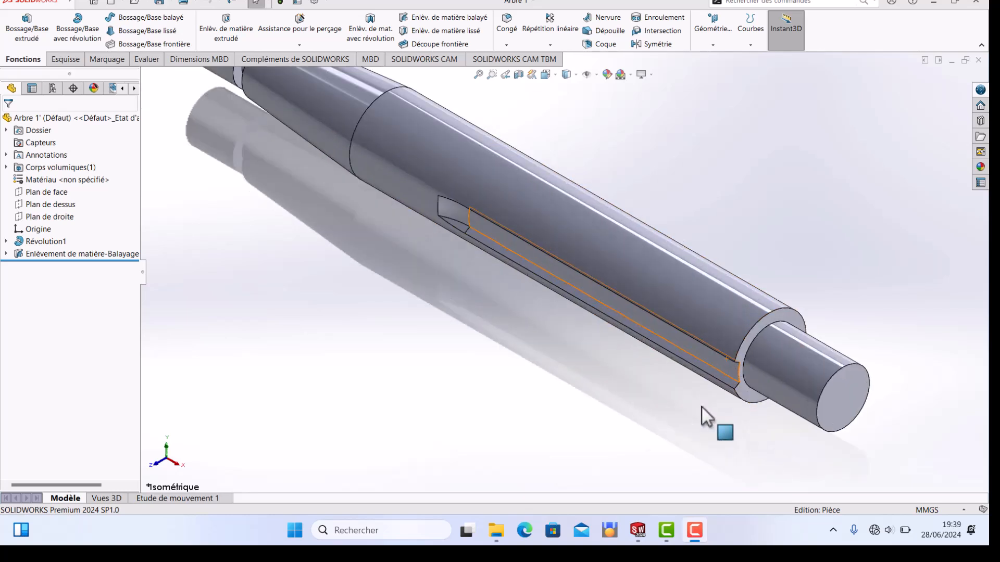
pyautogui.click(100, 252)
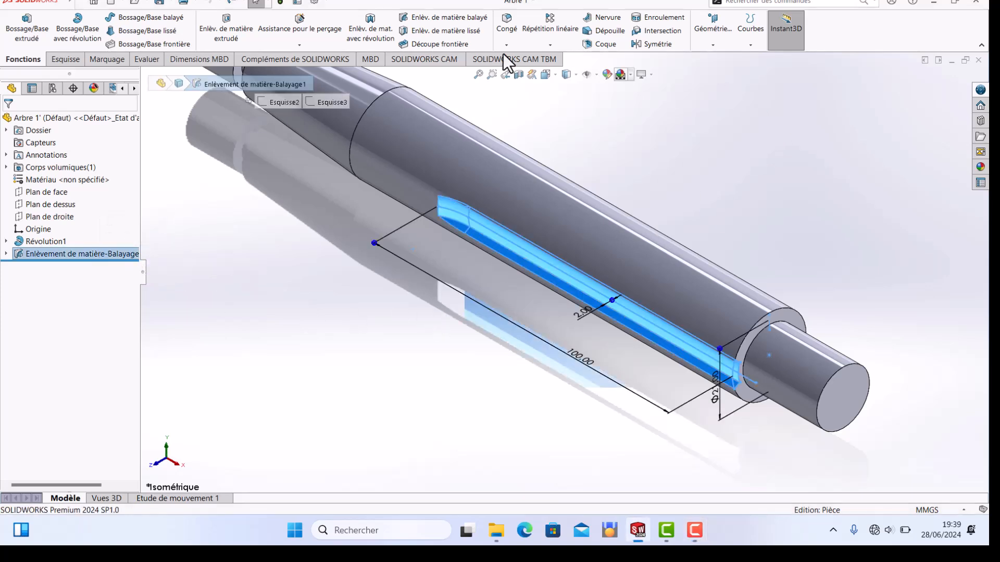
pyautogui.click(546, 46)
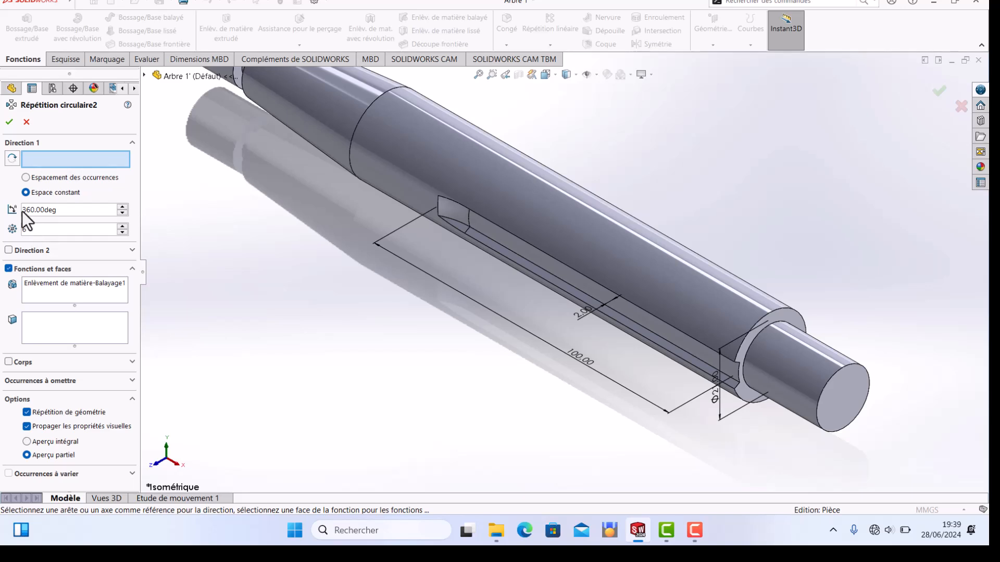
pyautogui.click(26, 178)
pyautogui.click(458, 167)
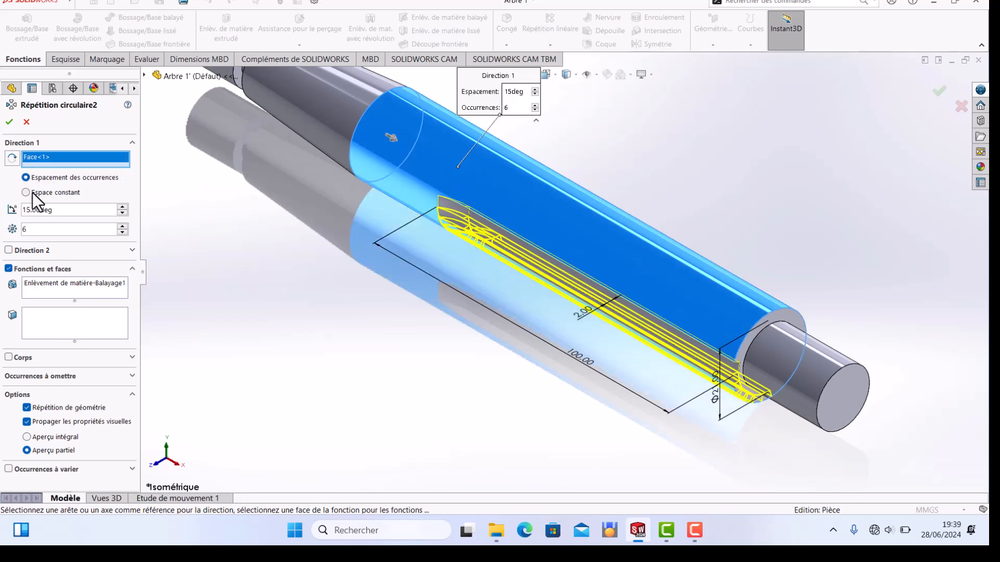
# Space 6 groove instances equally over 360 degrees and apply the circular pattern.
pyautogui.click(25, 192)
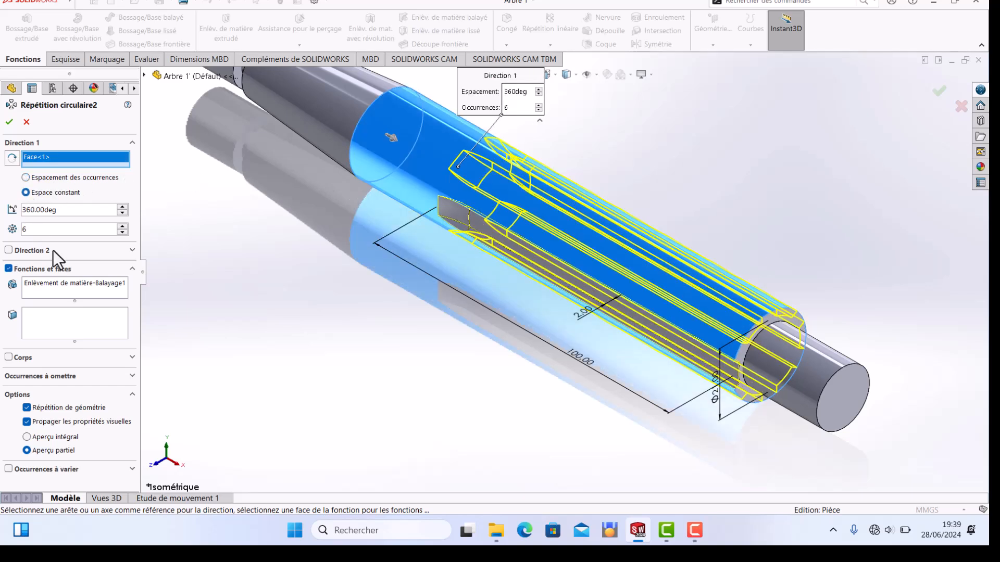
pyautogui.click(121, 232)
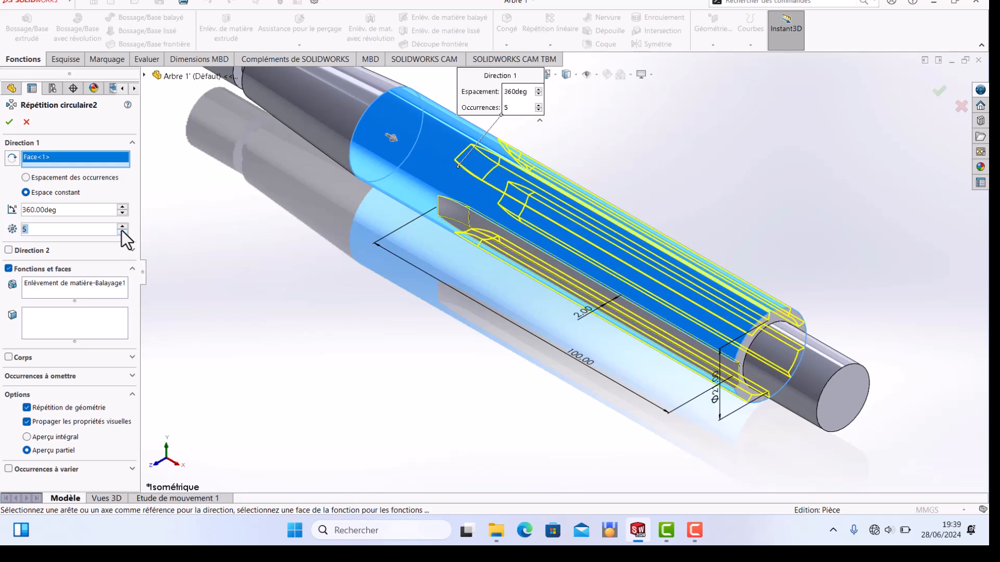
pyautogui.click(122, 227)
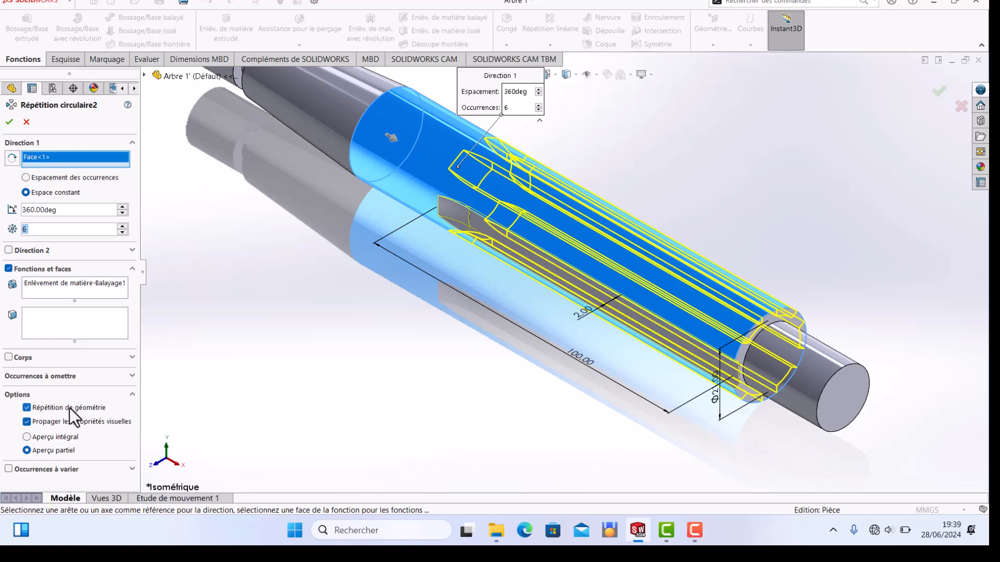
pyautogui.click(9, 122)
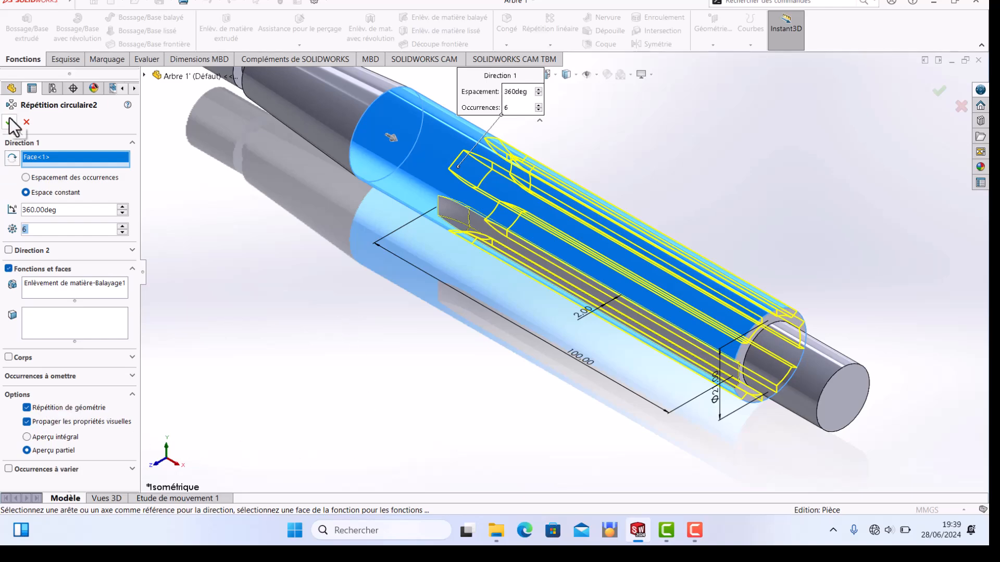